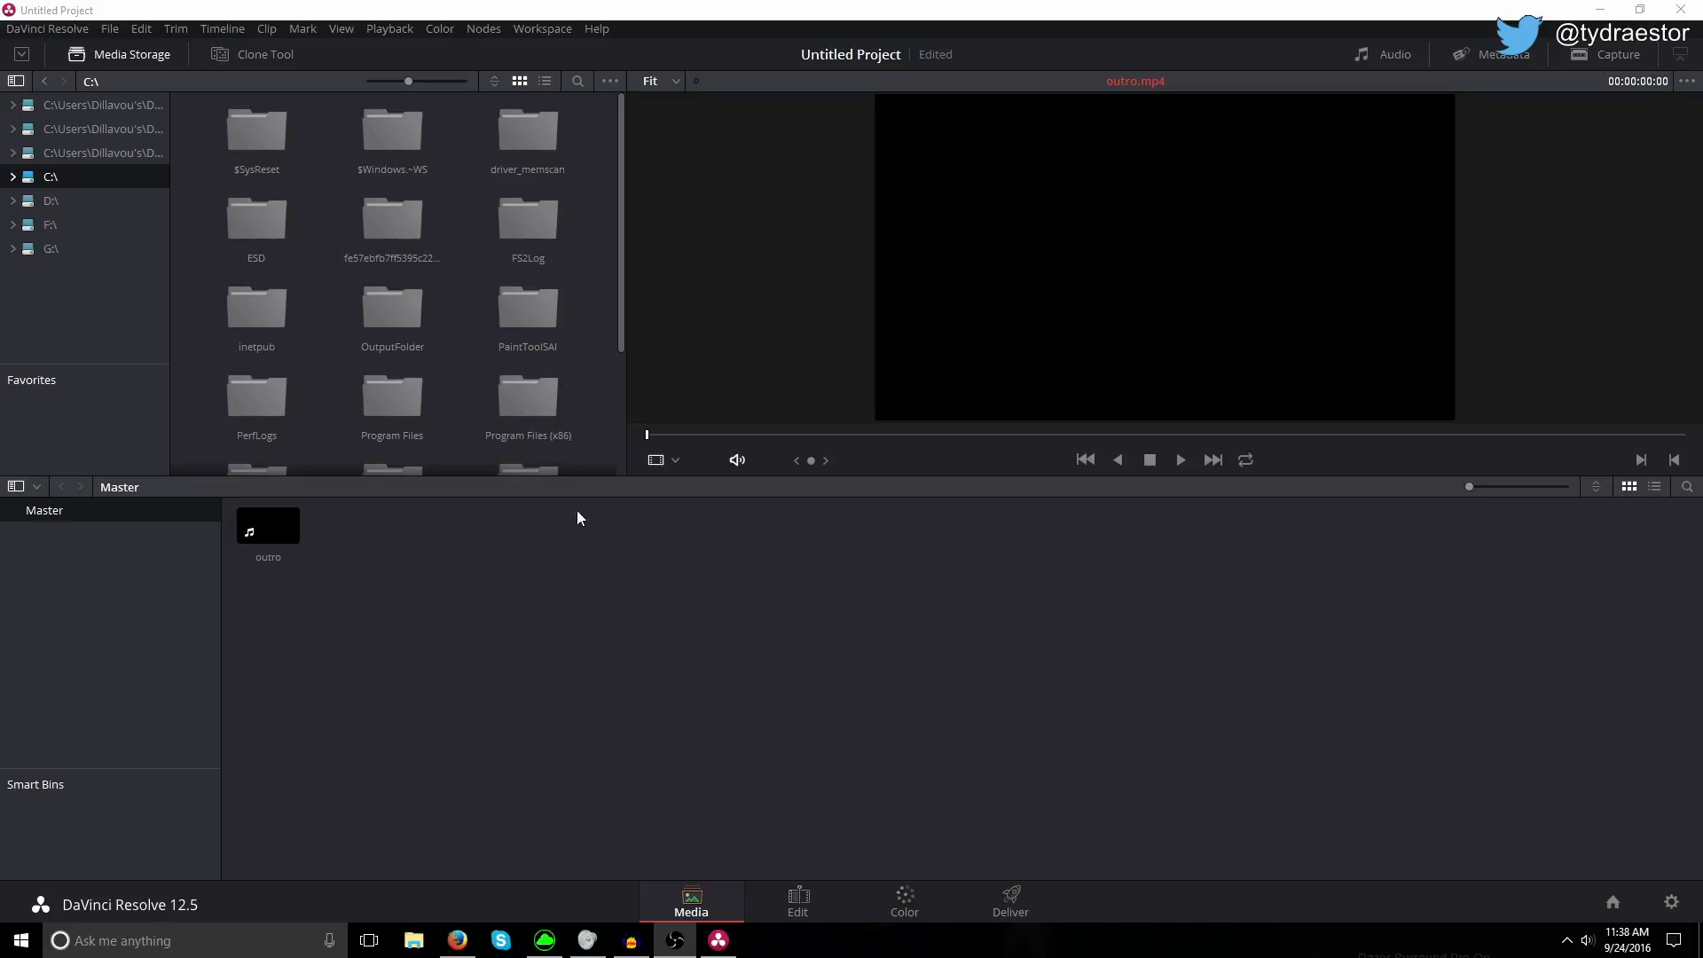
Step: Select the Punk - Life Without Me MP3 on the desktop, then return to Resolve
{"action": "left_click", "coordinate": [1599, 11]}
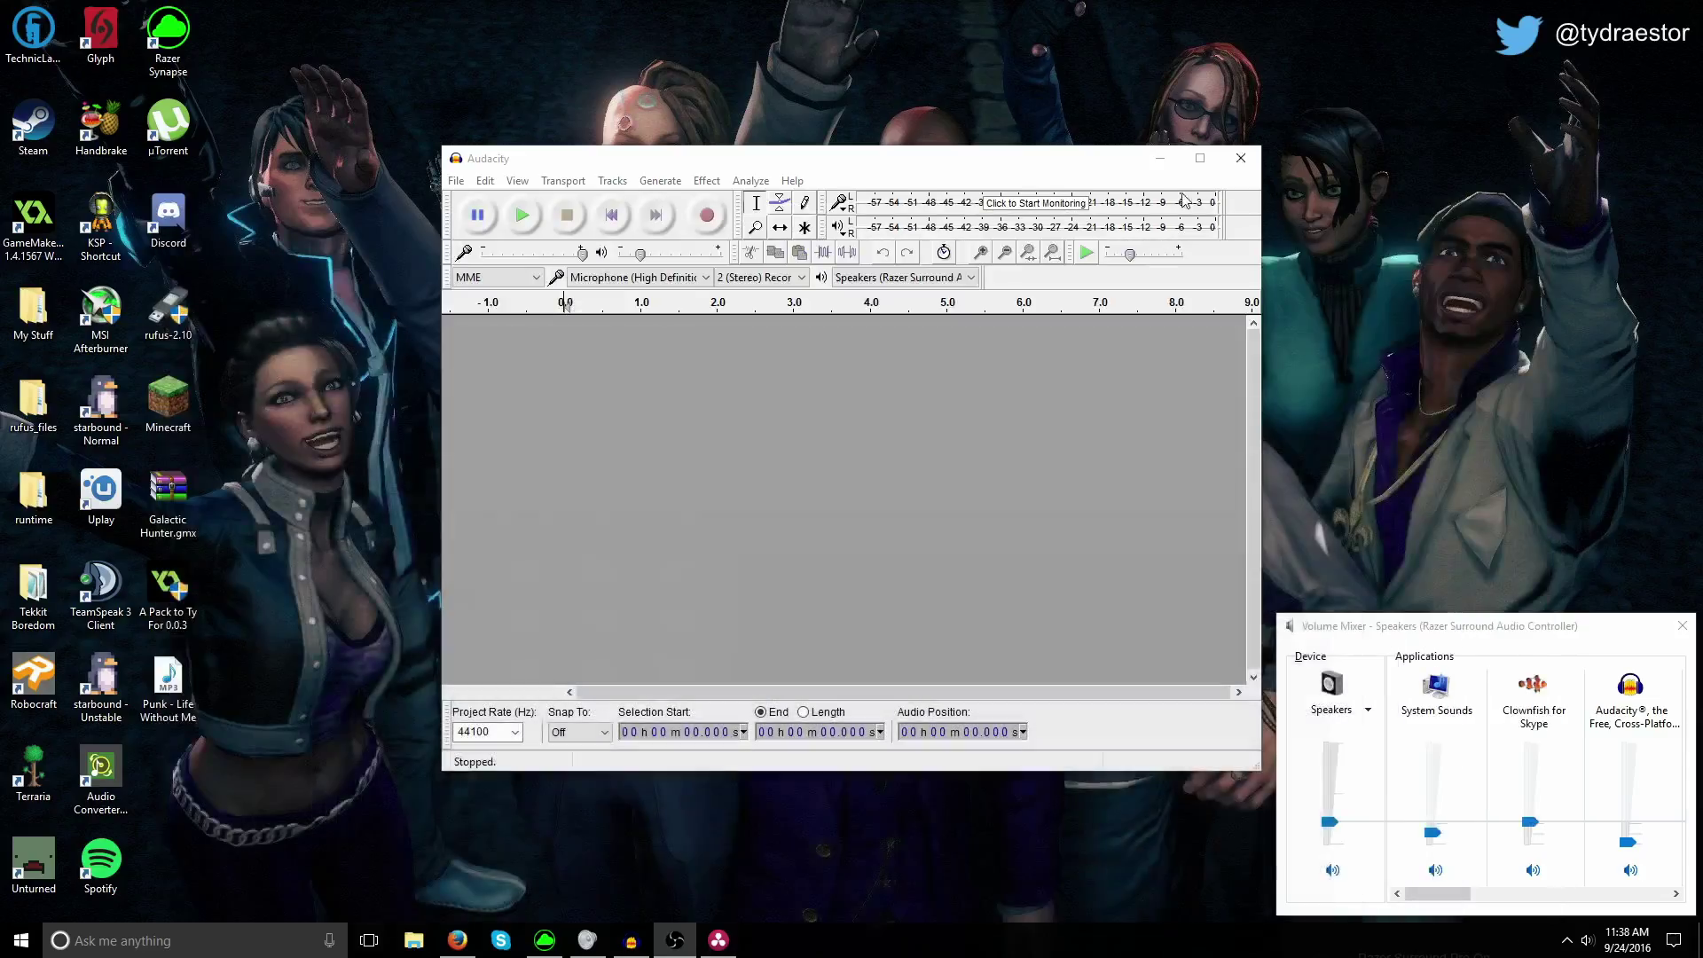
{"action": "left_click", "coordinate": [168, 685]}
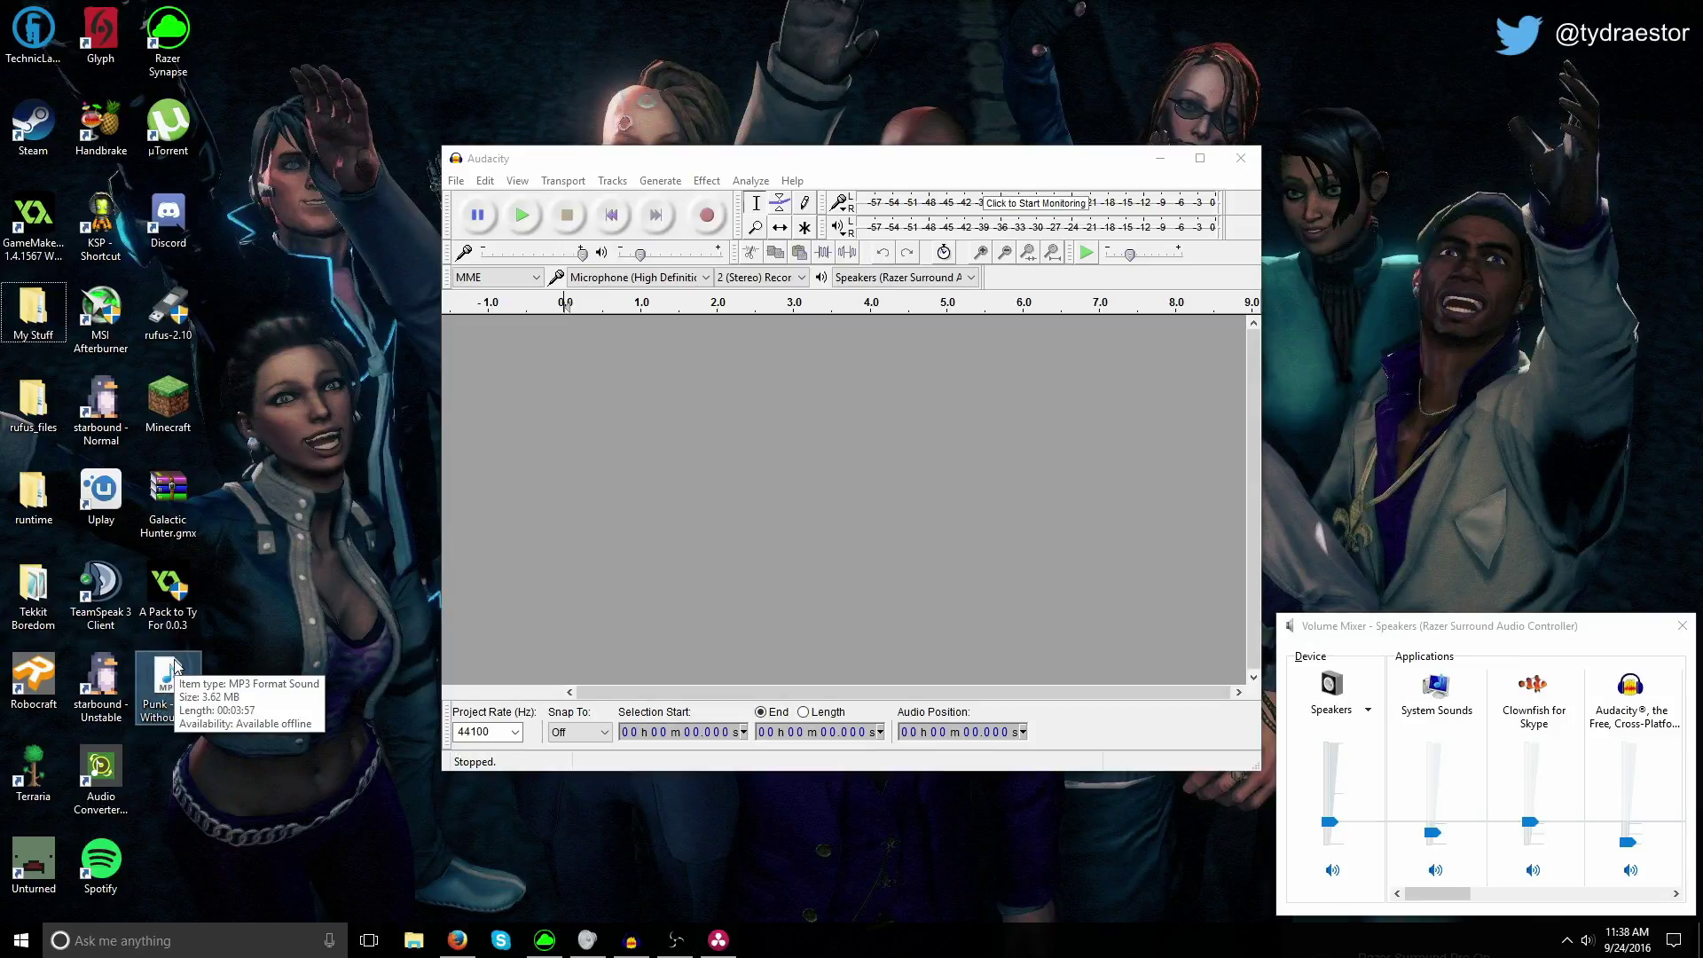
{"action": "left_click", "coordinate": [718, 941]}
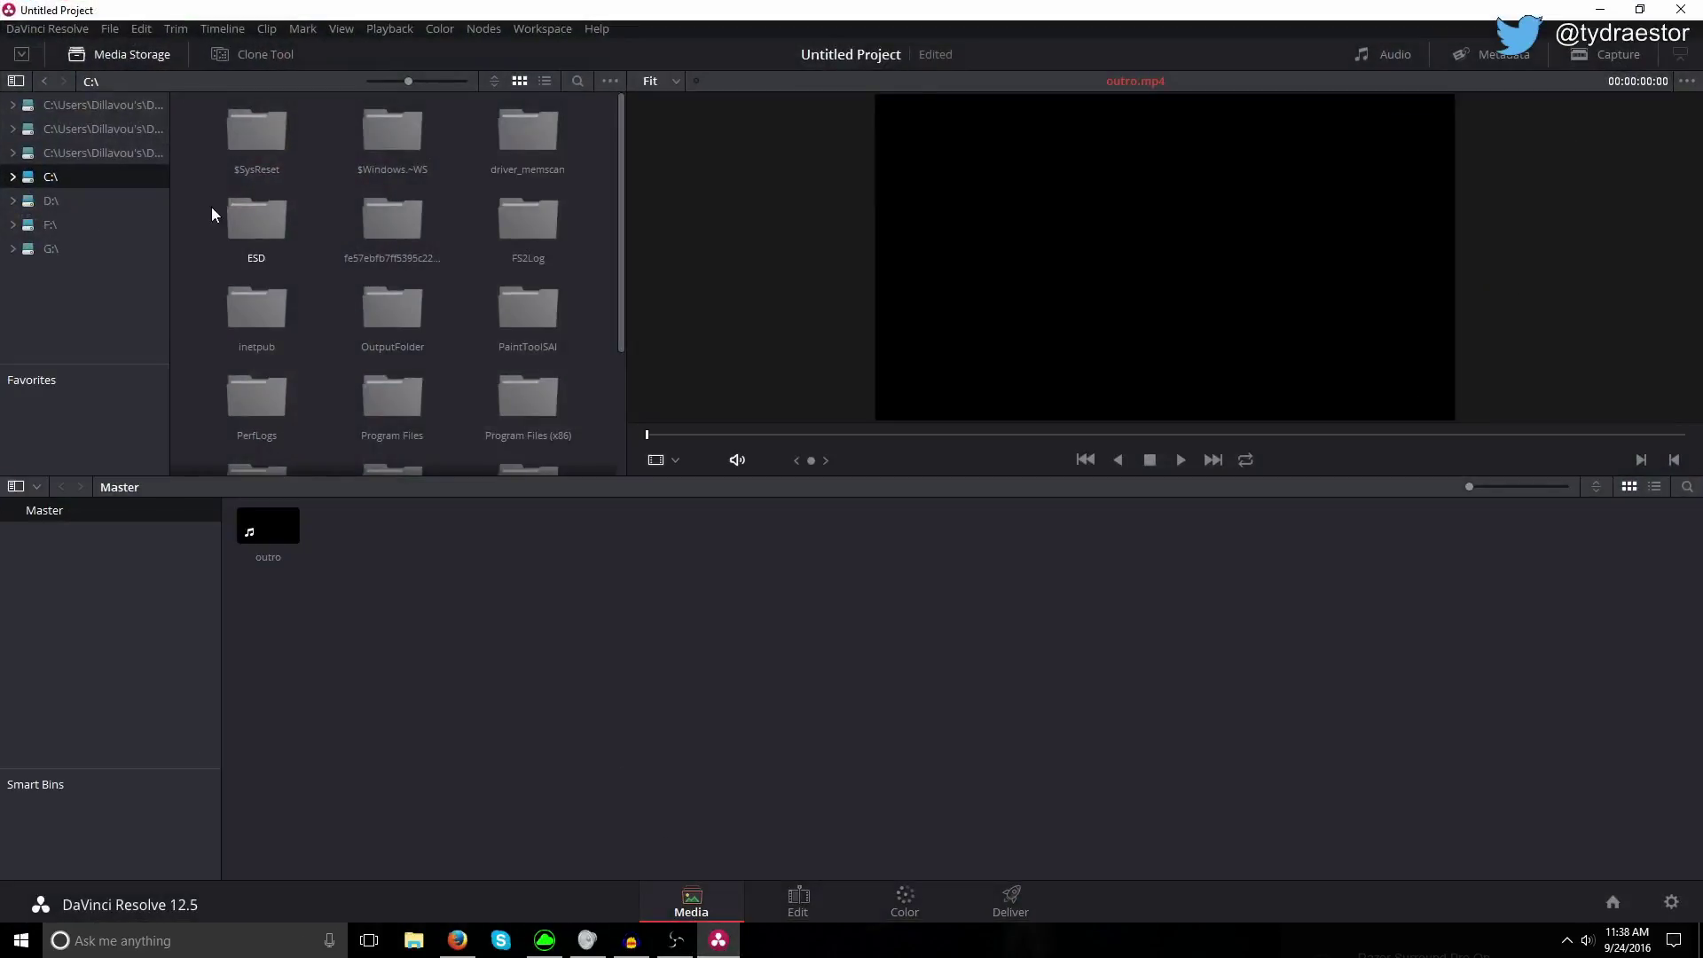
{"action": "scroll", "coordinate": [284, 294], "scroll_direction": "down", "scroll_amount": 1}
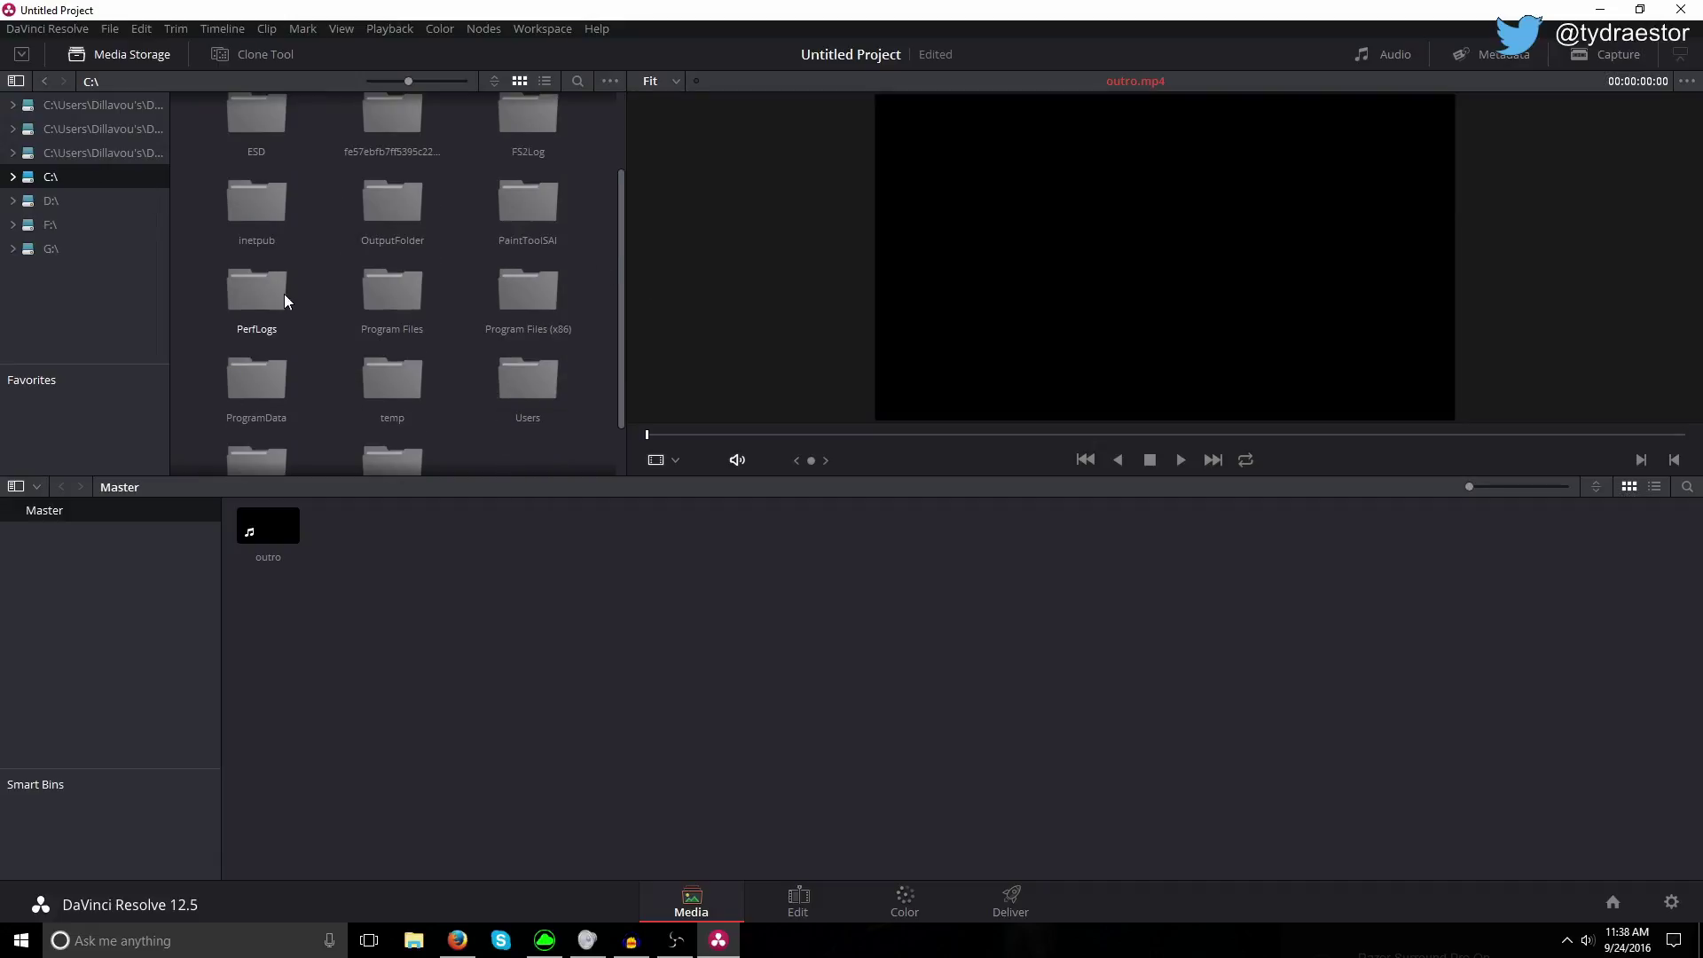
Step: Browse Media Storage through Users and the home folder to the Desktop folder
{"action": "double_click", "coordinate": [525, 388]}
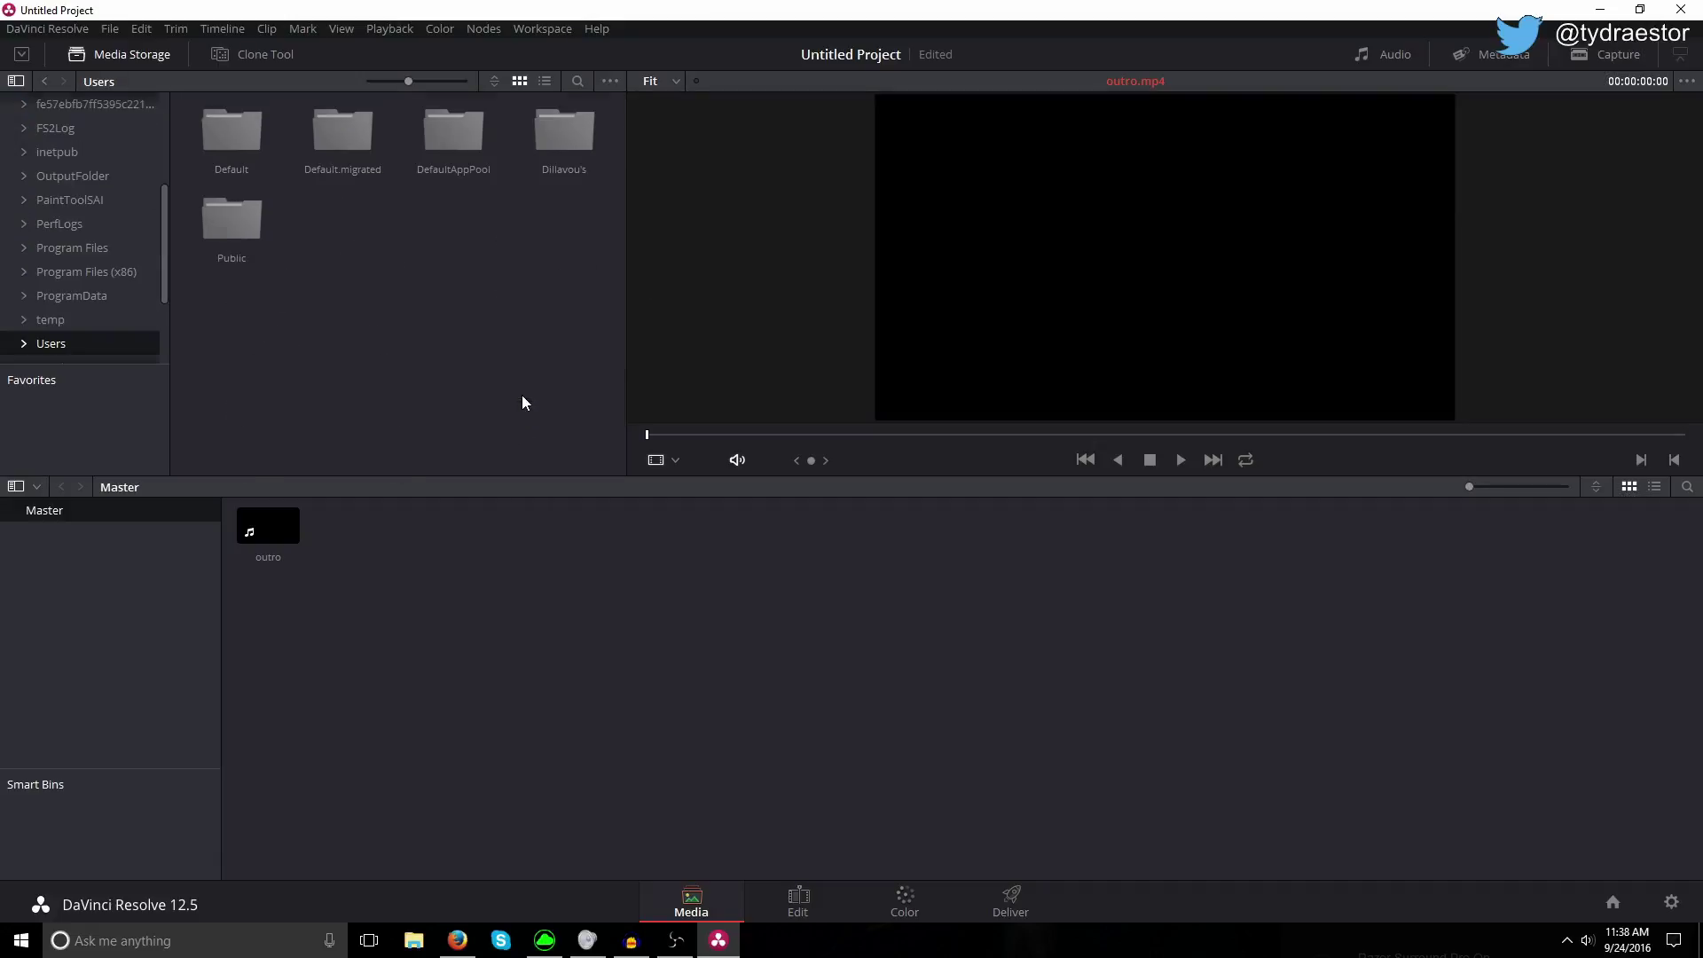
{"action": "double_click", "coordinate": [564, 134]}
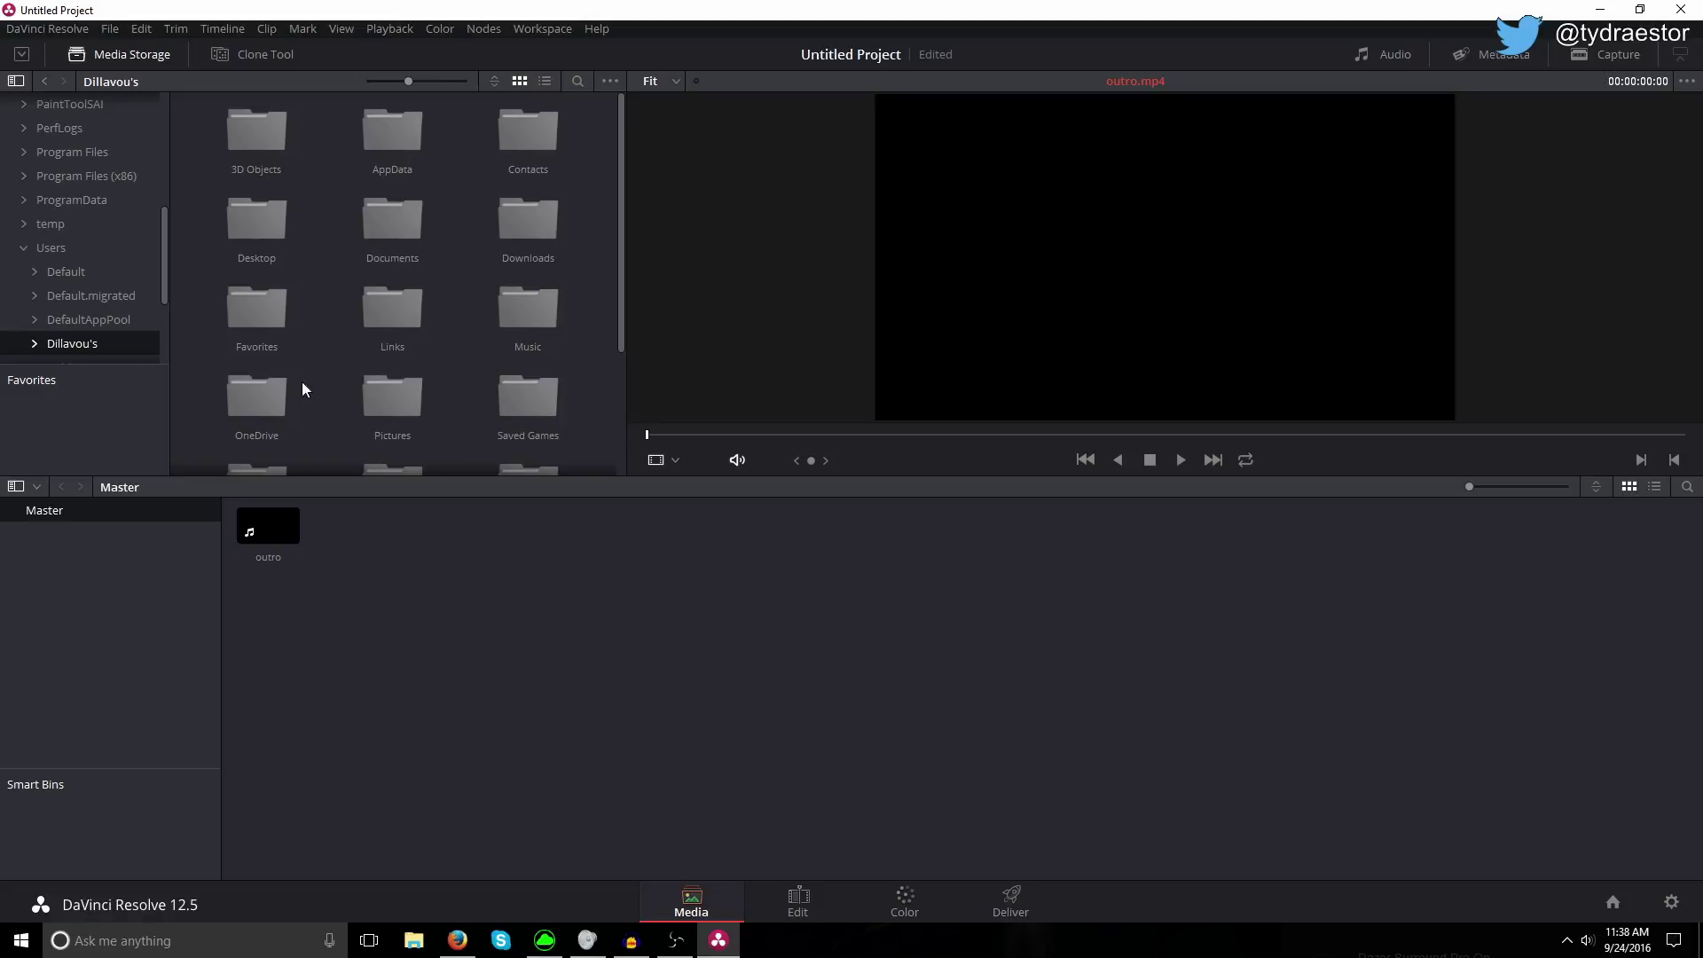
{"action": "scroll", "coordinate": [310, 273], "scroll_direction": "down", "scroll_amount": 2}
{"action": "scroll", "coordinate": [530, 270], "scroll_direction": "up", "scroll_amount": 1}
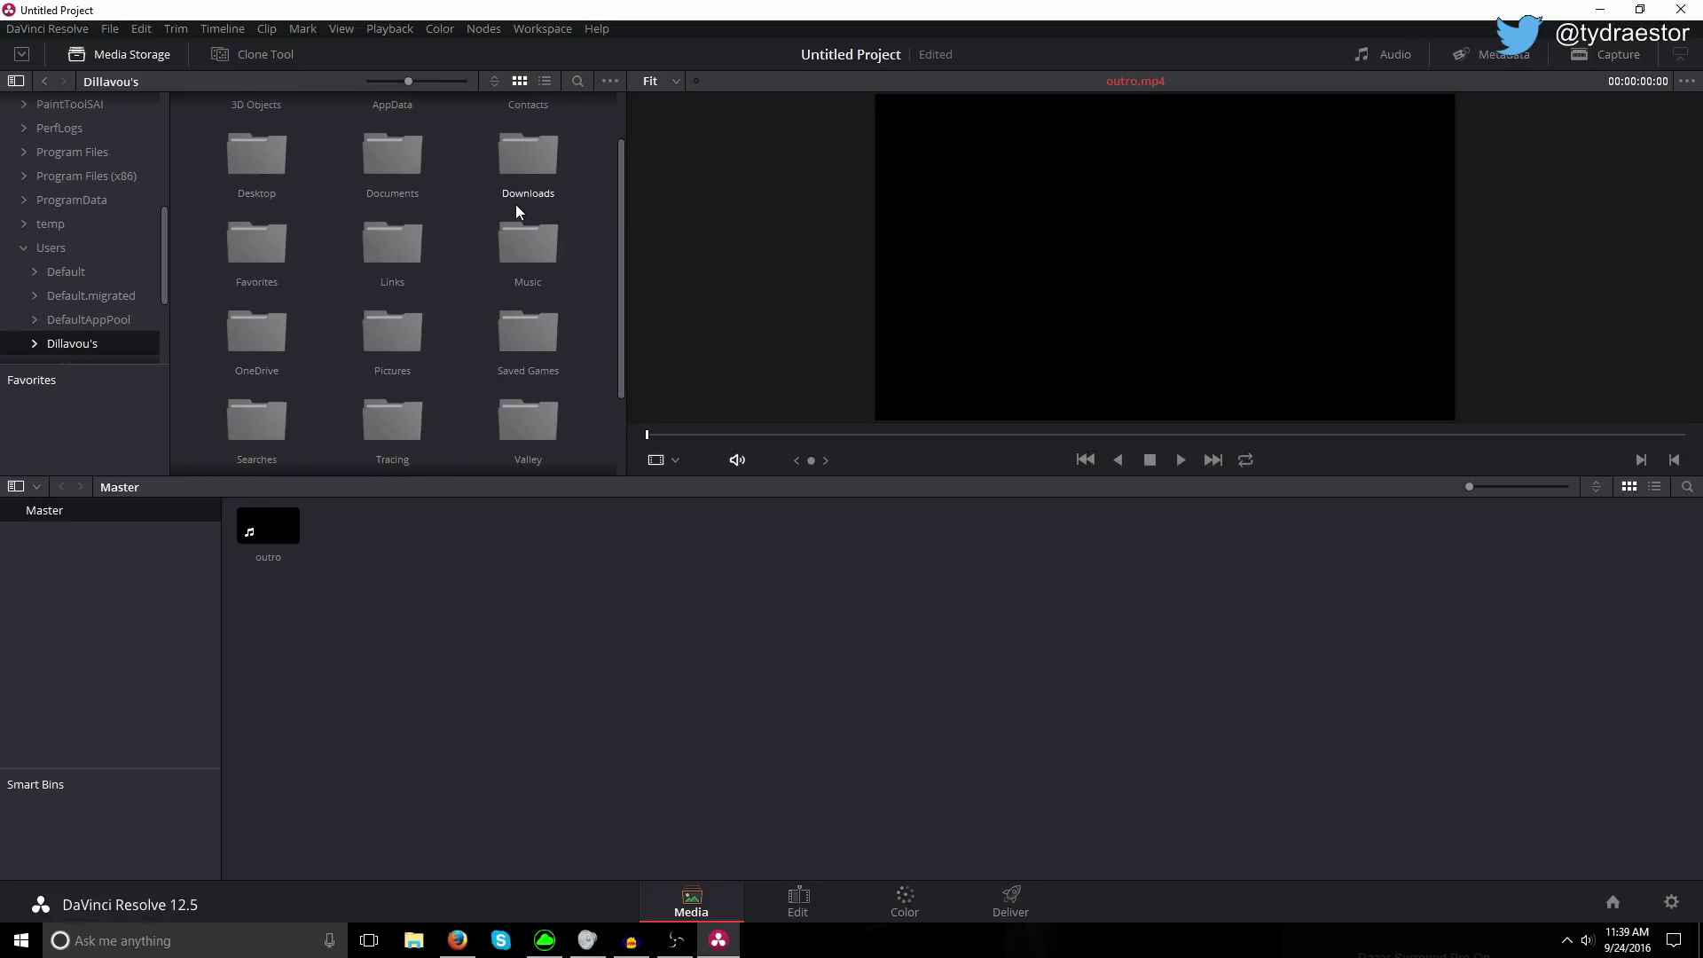
{"action": "scroll", "coordinate": [515, 203], "scroll_direction": "up", "scroll_amount": 1}
{"action": "double_click", "coordinate": [275, 236]}
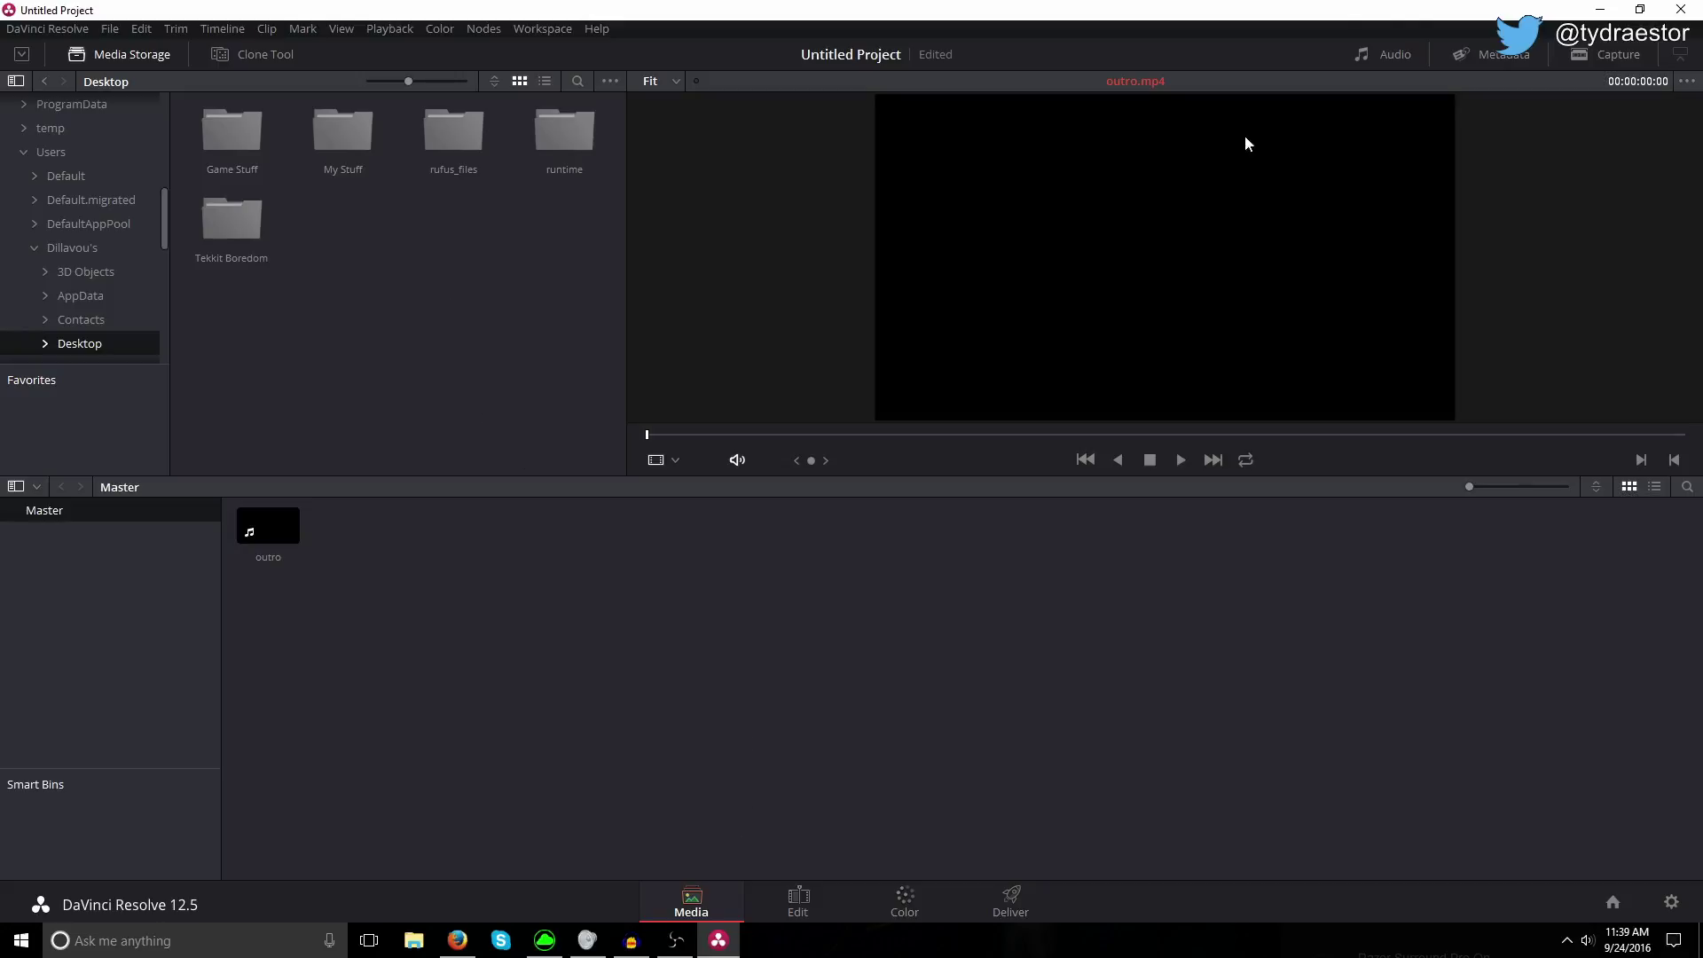
Step: Minimize Resolve and dismiss the Firefox Audacity page to reveal the desktop
{"action": "left_click", "coordinate": [1599, 9]}
{"action": "key", "text": "alt+Tab"}
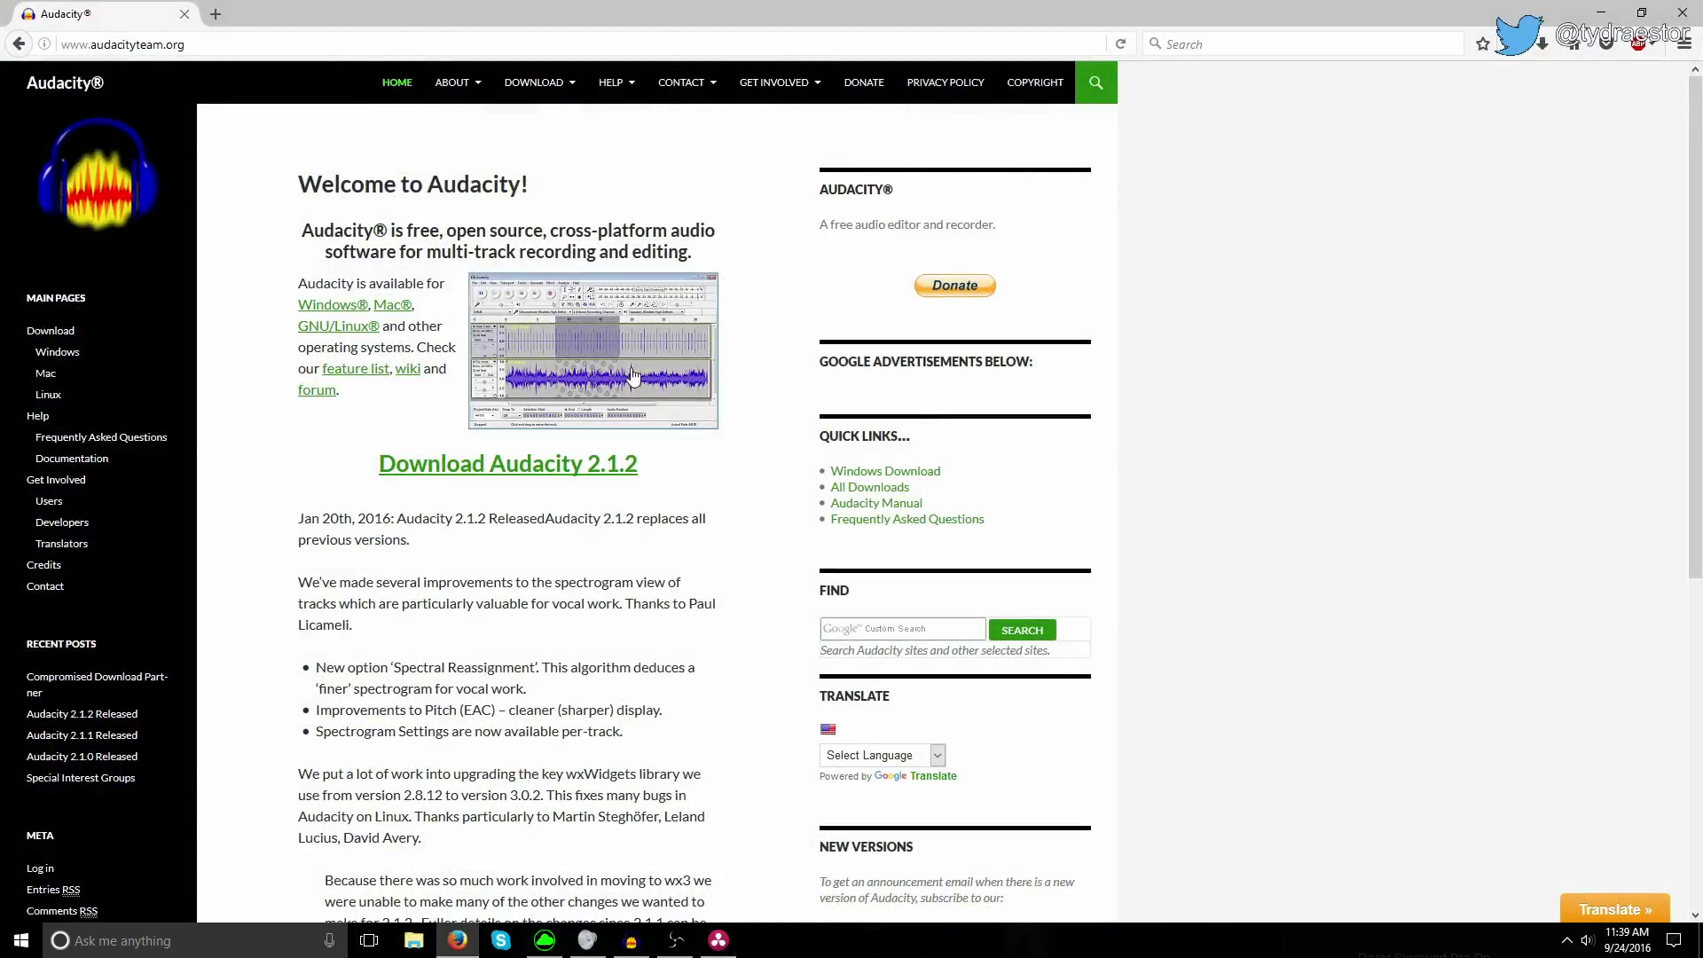
{"action": "scroll", "coordinate": [522, 607], "scroll_direction": "down", "scroll_amount": 3}
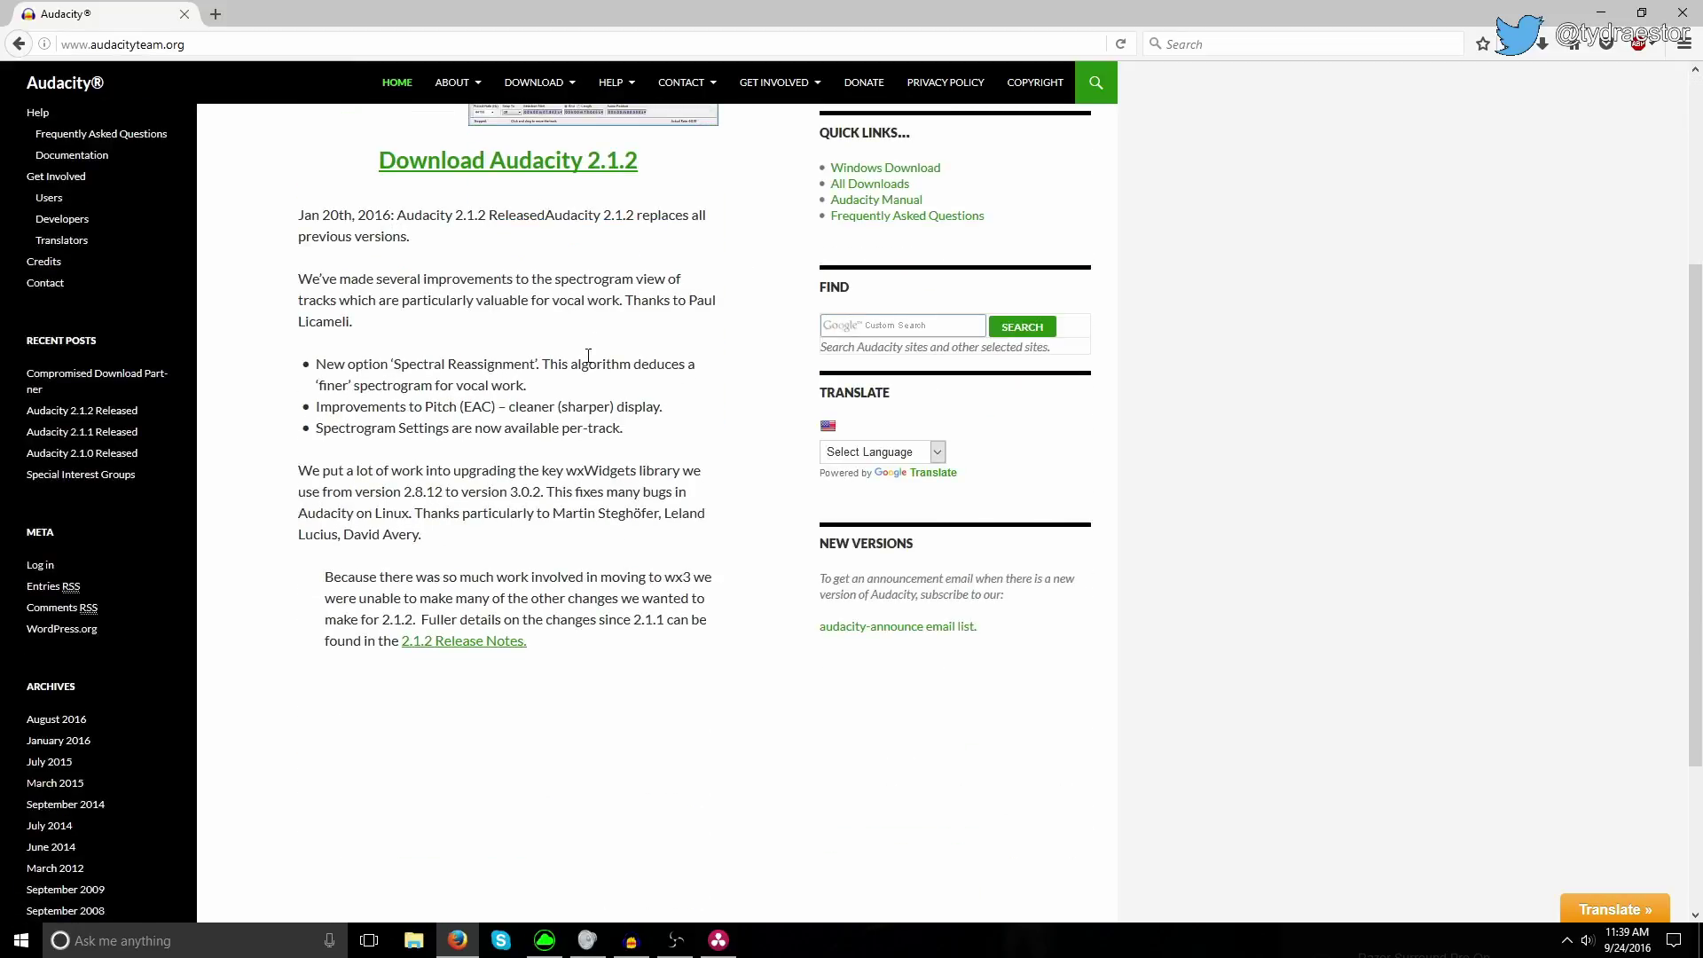
{"action": "scroll", "coordinate": [533, 209], "scroll_direction": "up", "scroll_amount": 2}
{"action": "scroll", "coordinate": [534, 209], "scroll_direction": "up", "scroll_amount": 3}
{"action": "key", "text": "alt+Tab"}
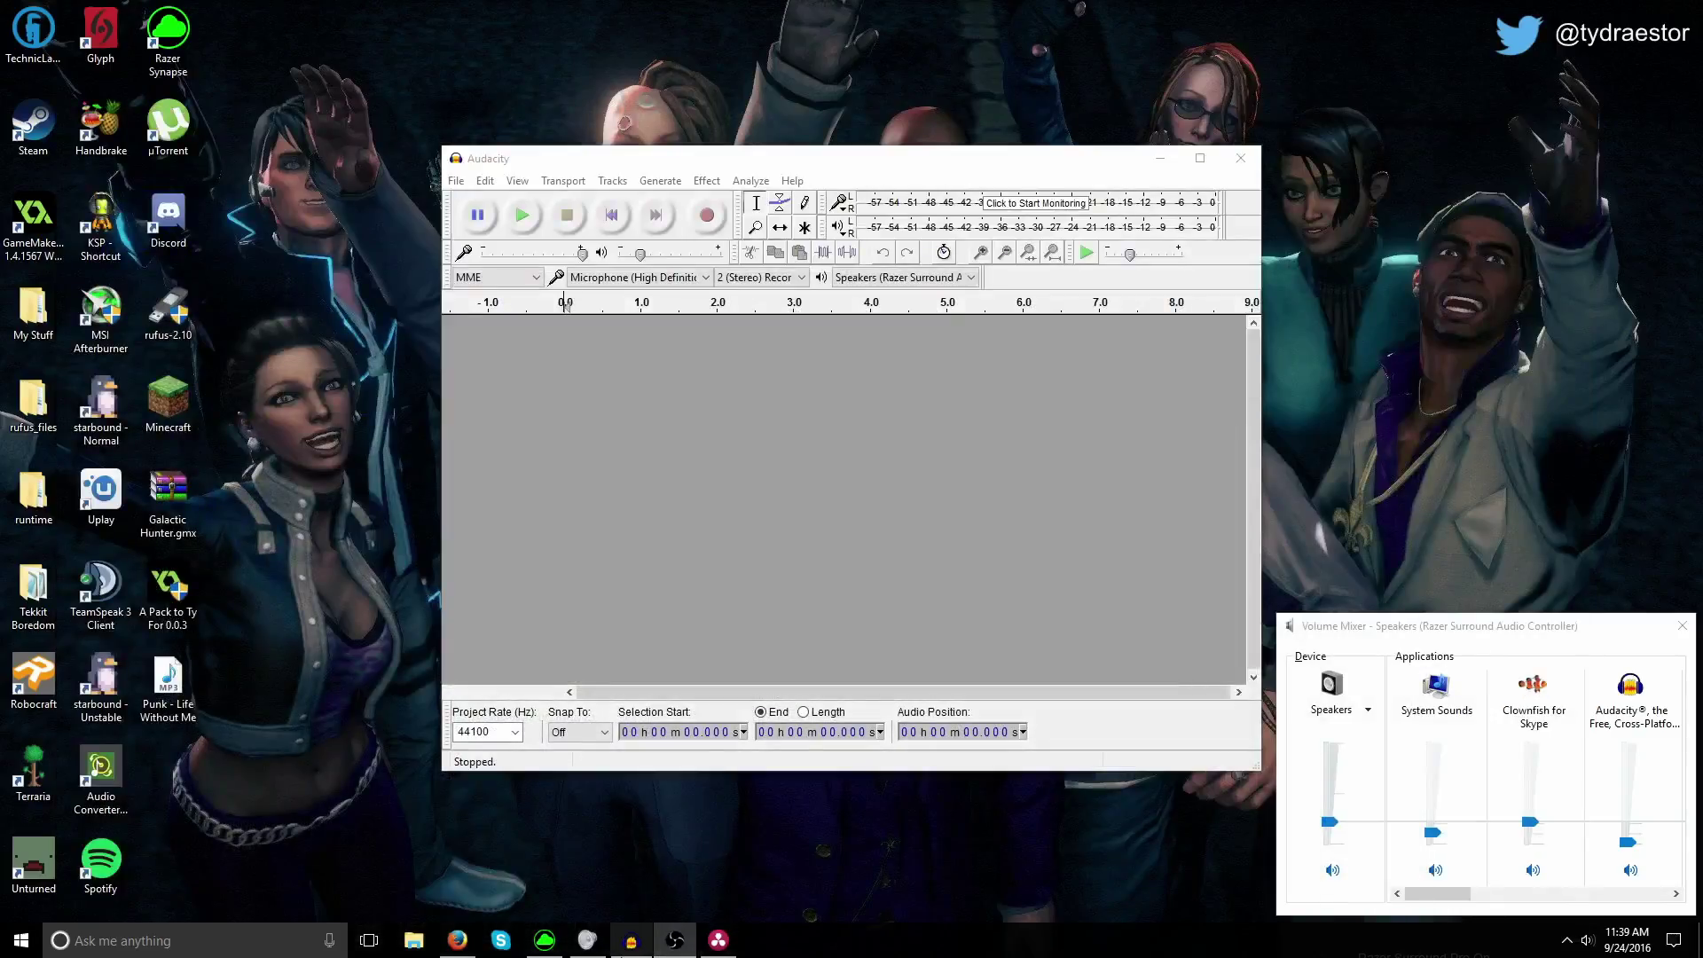
Step: Import the Punk - Life Without Me MP3 into Audacity and start Export Audio
{"action": "key", "text": "alt+Tab"}
{"action": "left_click_drag", "start_coordinate": [168, 686], "coordinate": [822, 505]}
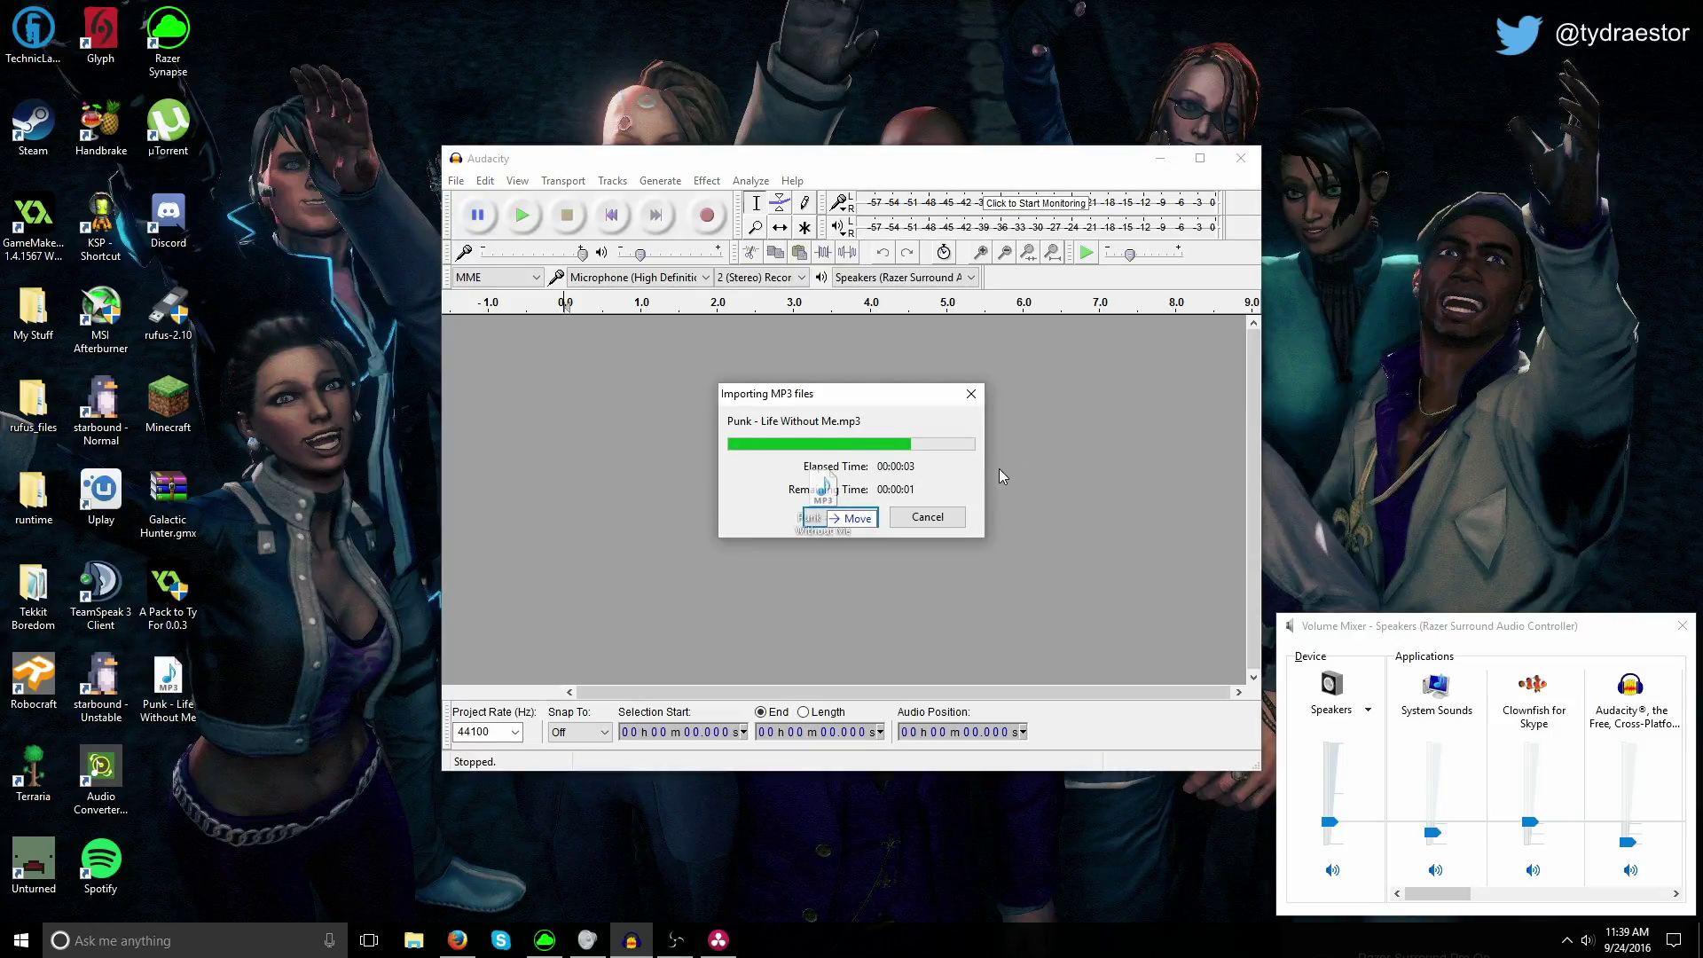
{"action": "left_click", "coordinate": [456, 181]}
{"action": "left_click", "coordinate": [505, 420]}
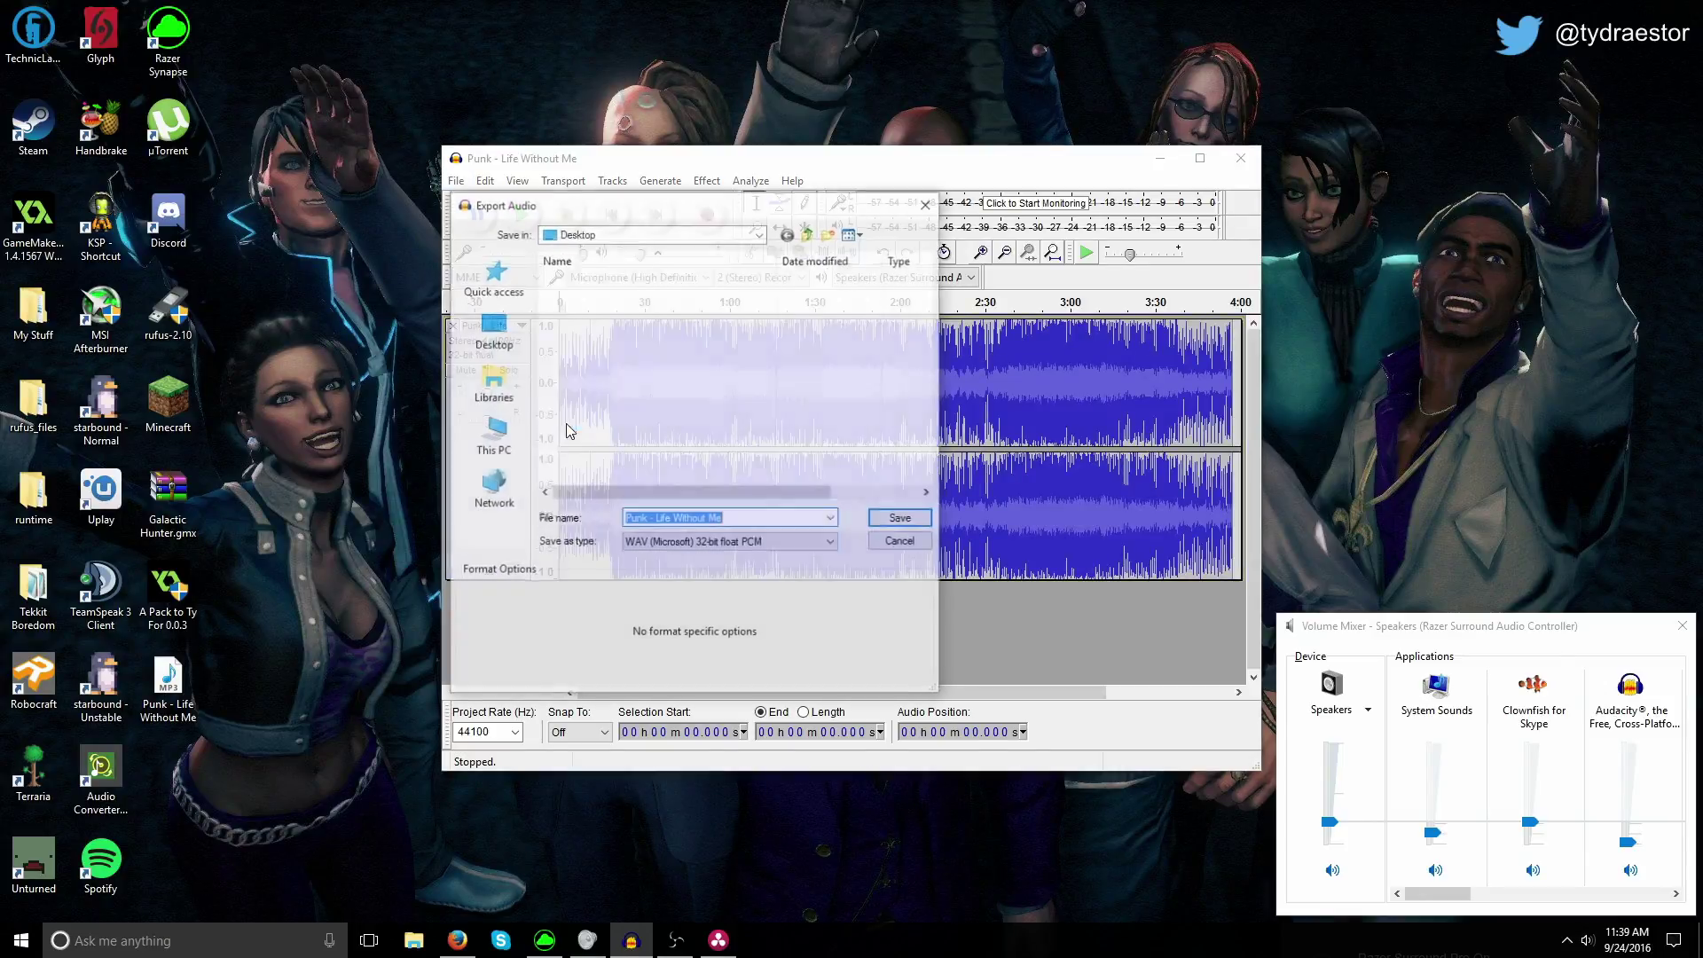
Step: Export as WAV 32-bit float to the desktop, accepting the default metadata
{"action": "left_click", "coordinate": [730, 543]}
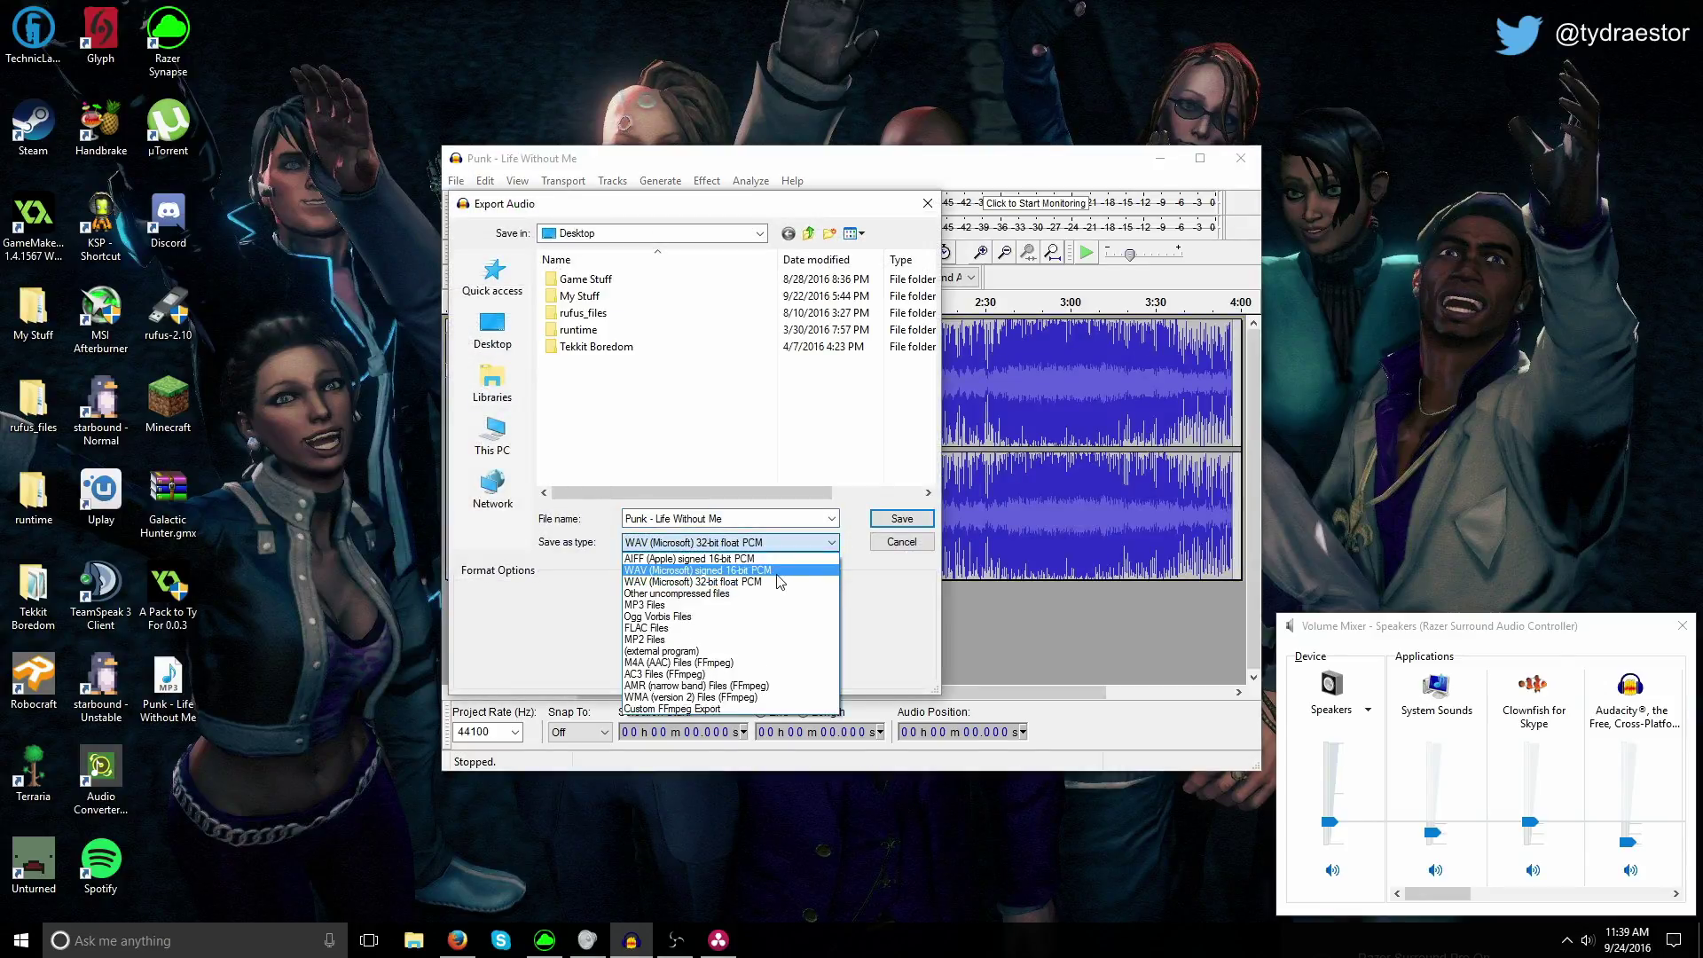
{"action": "left_click", "coordinate": [732, 581]}
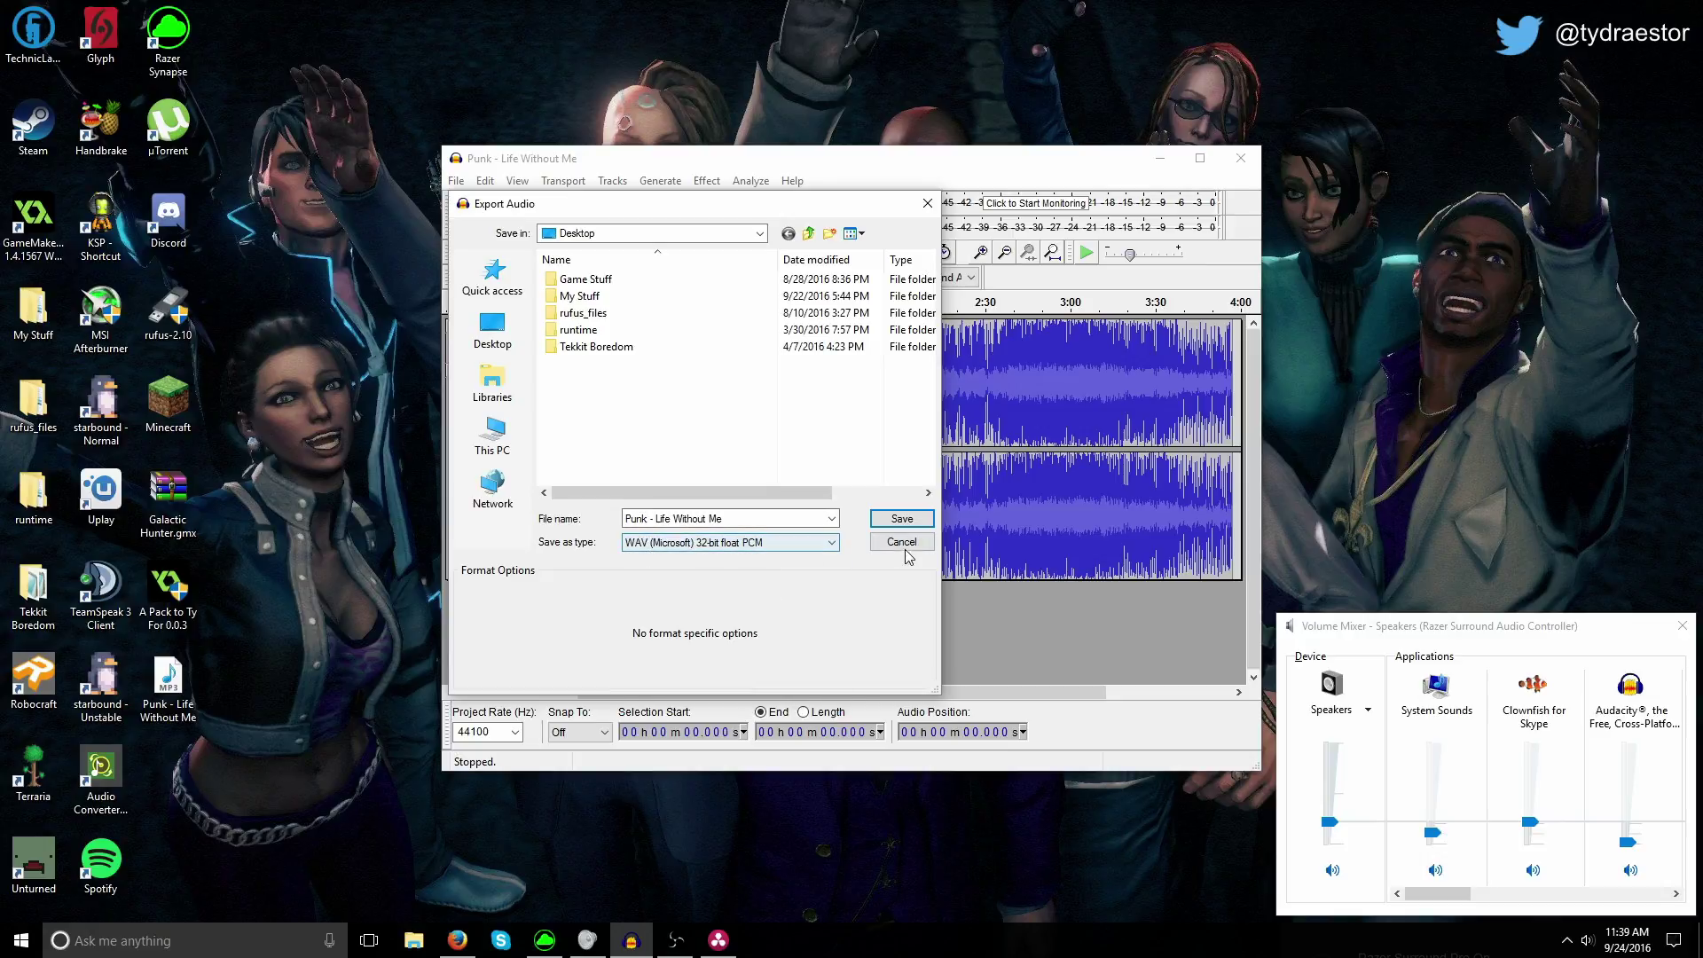
{"action": "left_click", "coordinate": [903, 519]}
{"action": "left_click", "coordinate": [977, 633]}
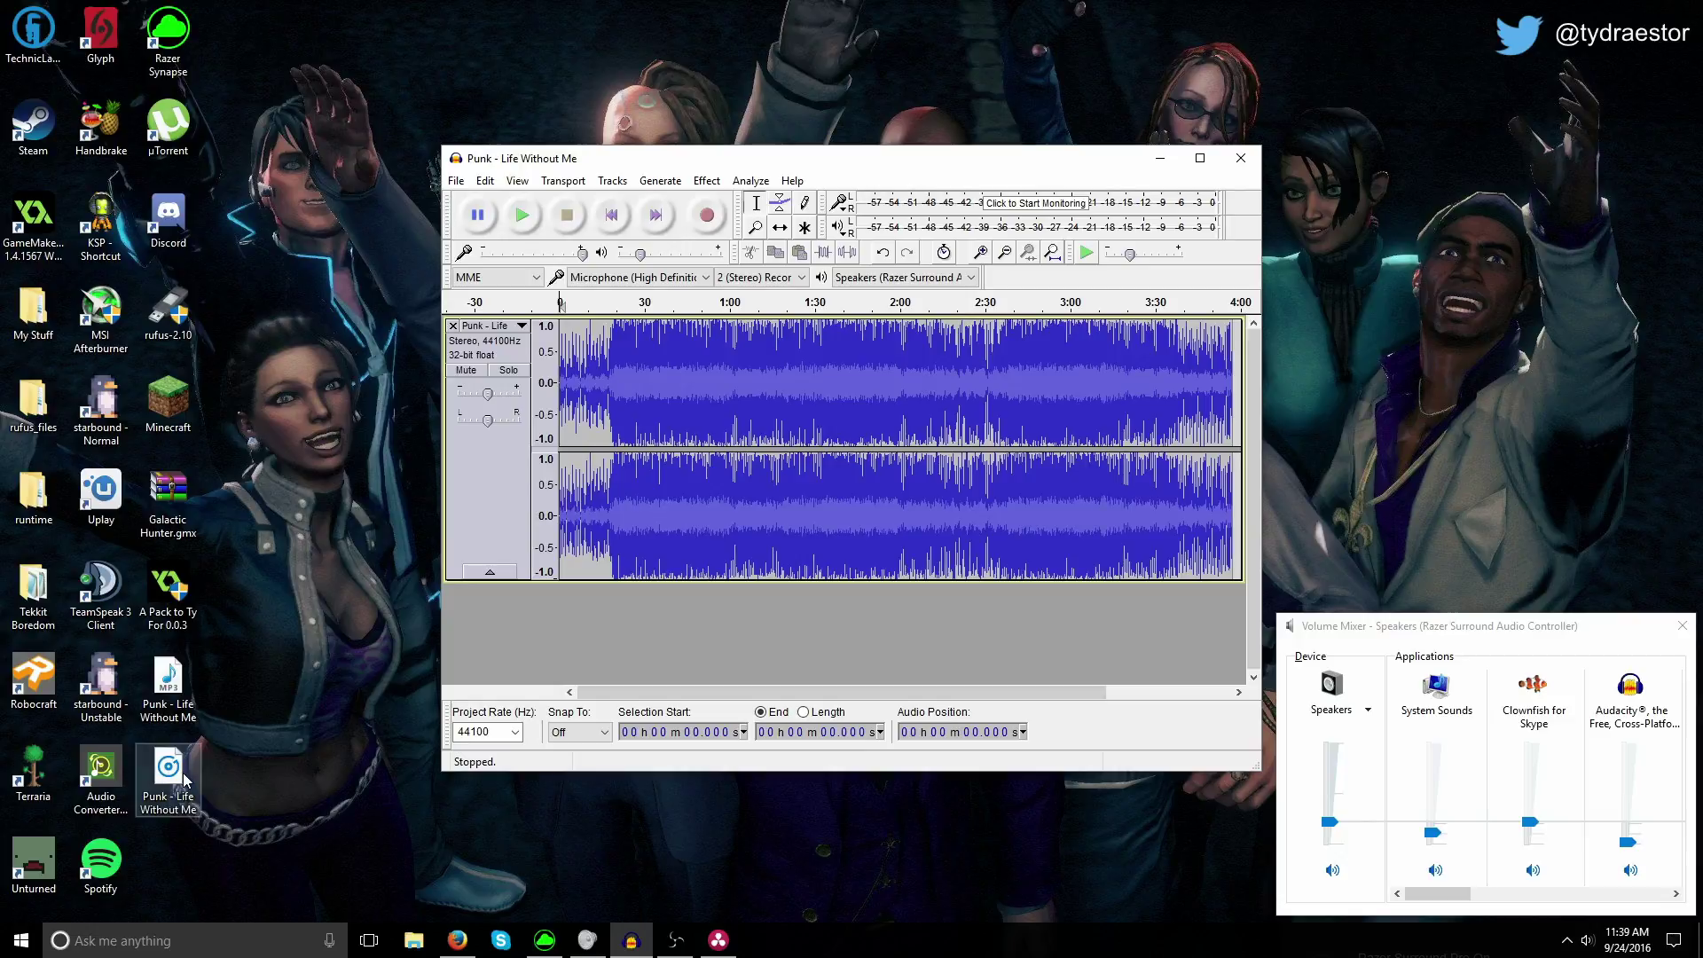
Step: Drag the exported WAV from the Desktop folder into the Master media pool and preview it
{"action": "left_click", "coordinate": [716, 943]}
{"action": "left_click", "coordinate": [358, 232]}
{"action": "left_click_drag", "start_coordinate": [341, 222], "coordinate": [498, 595]}
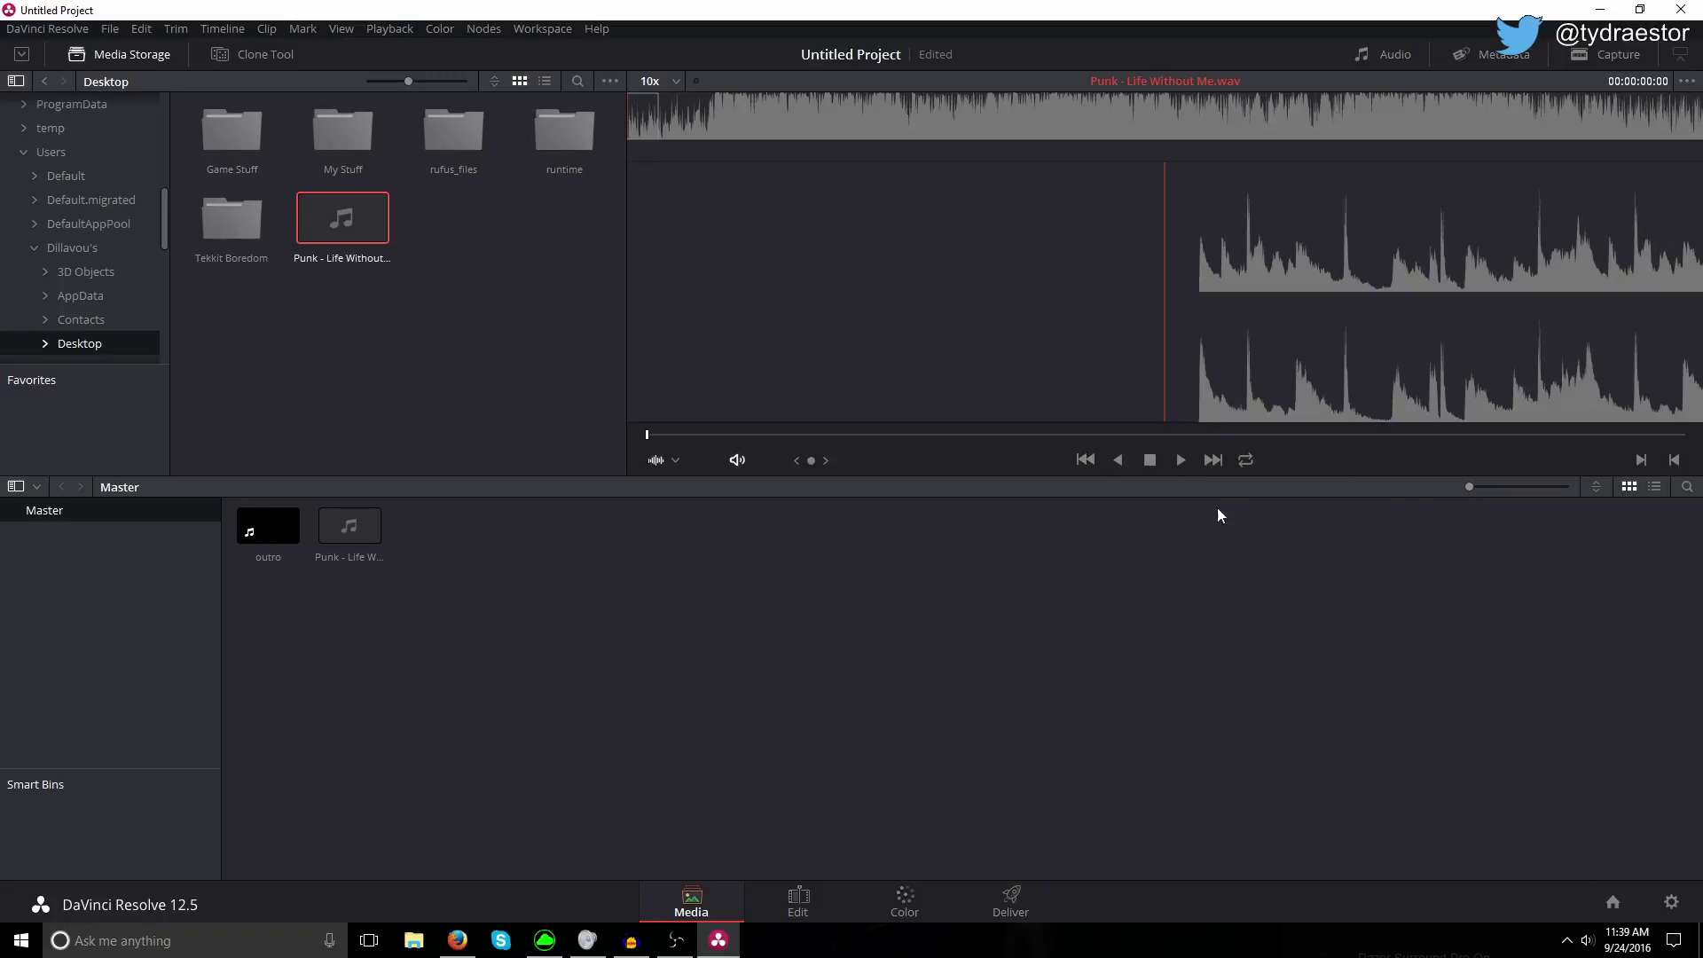
{"action": "left_click", "coordinate": [1181, 460]}
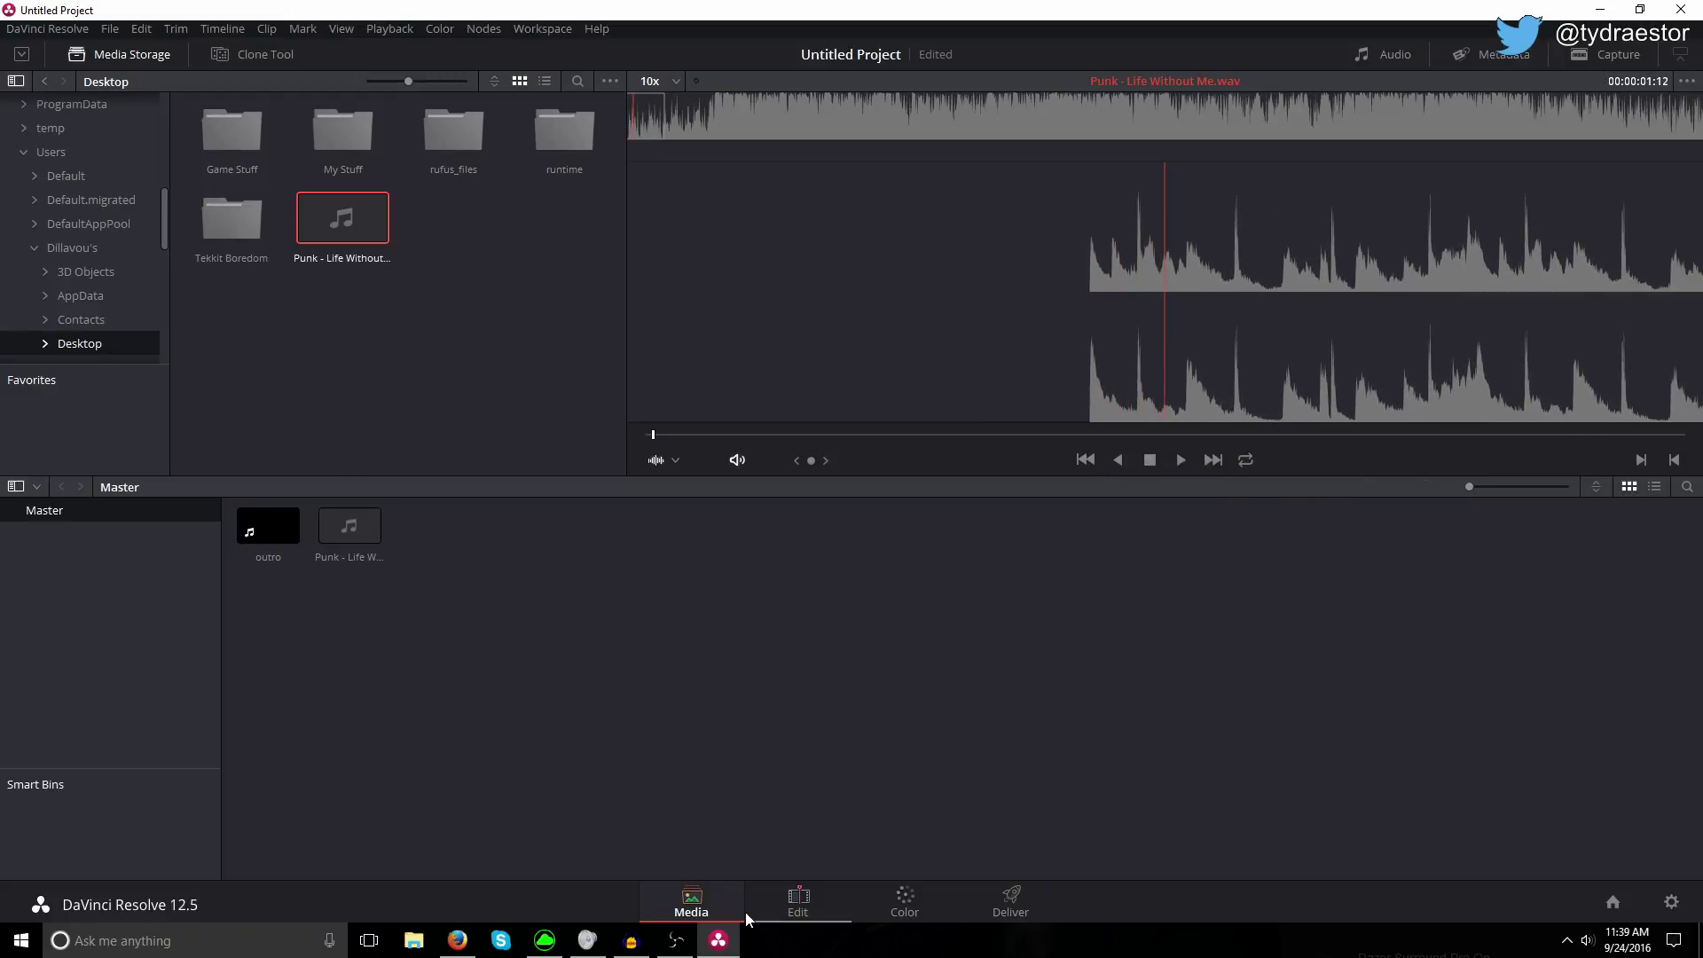
{"action": "left_click", "coordinate": [797, 902]}
Step: Drag the outro clip into a new timeline at its start
{"action": "mouse_move", "coordinate": [183, 123]}
{"action": "left_mouse_down"}
{"action": "mouse_move", "coordinate": [417, 373]}
{"action": "mouse_move", "coordinate": [706, 640]}
{"action": "left_mouse_up"}
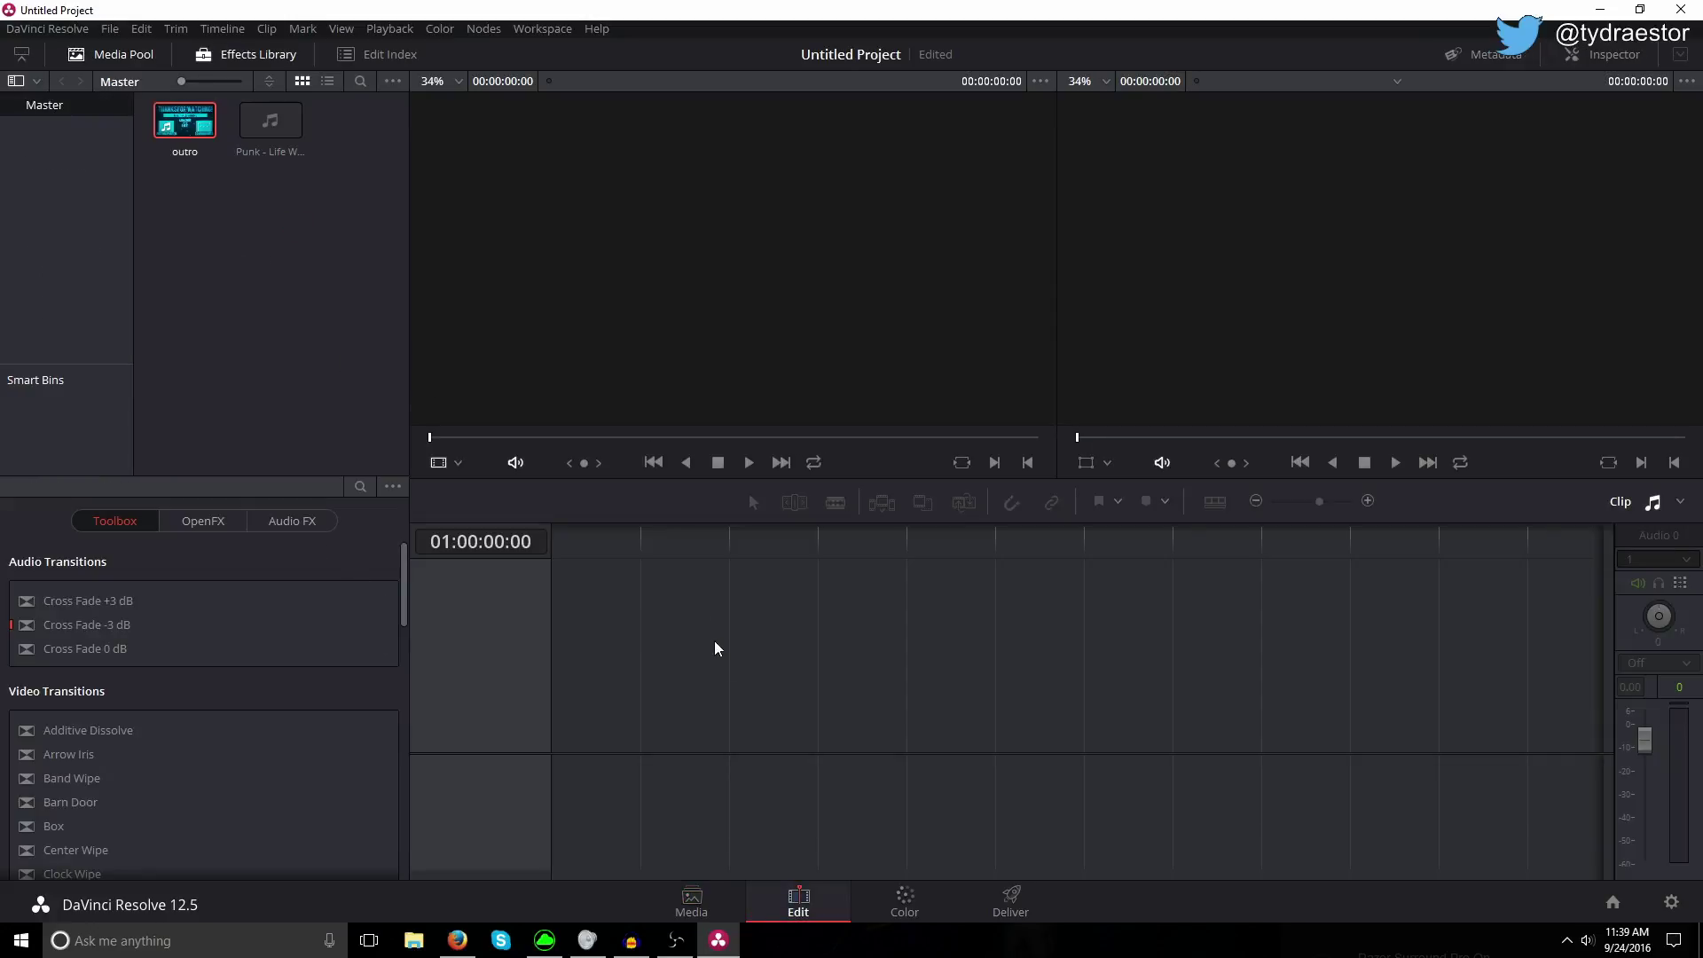
{"action": "left_click_drag", "start_coordinate": [183, 122], "coordinate": [664, 694]}
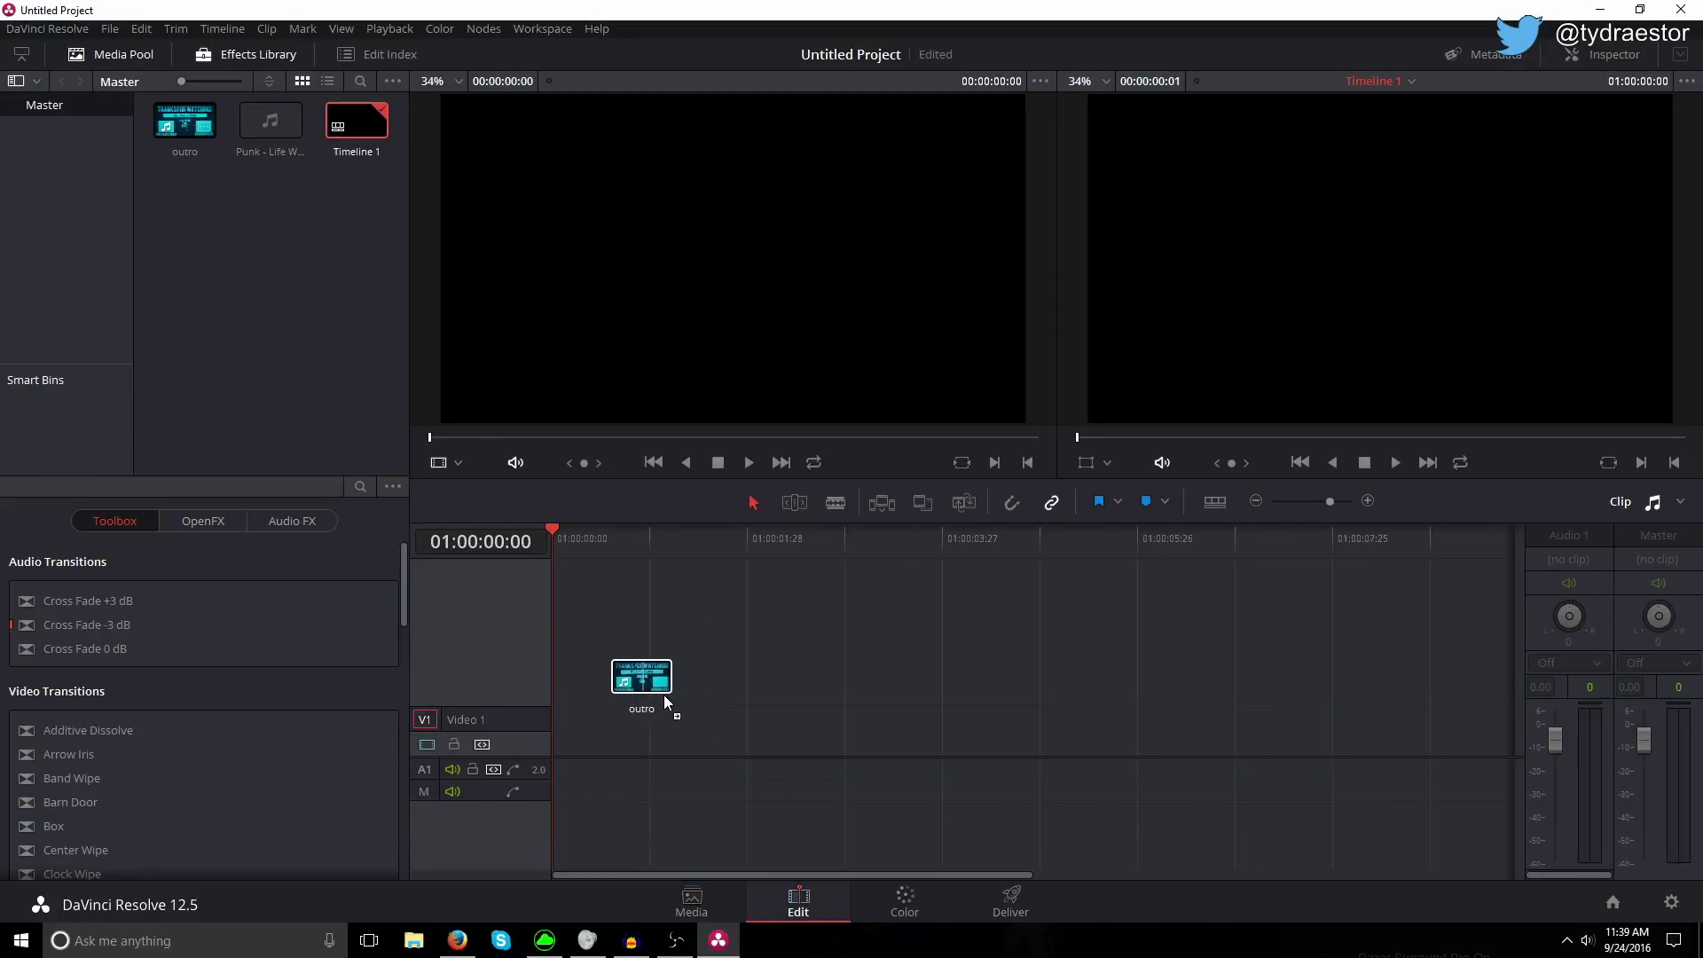
{"action": "left_click_drag", "start_coordinate": [546, 694], "coordinate": [544, 704]}
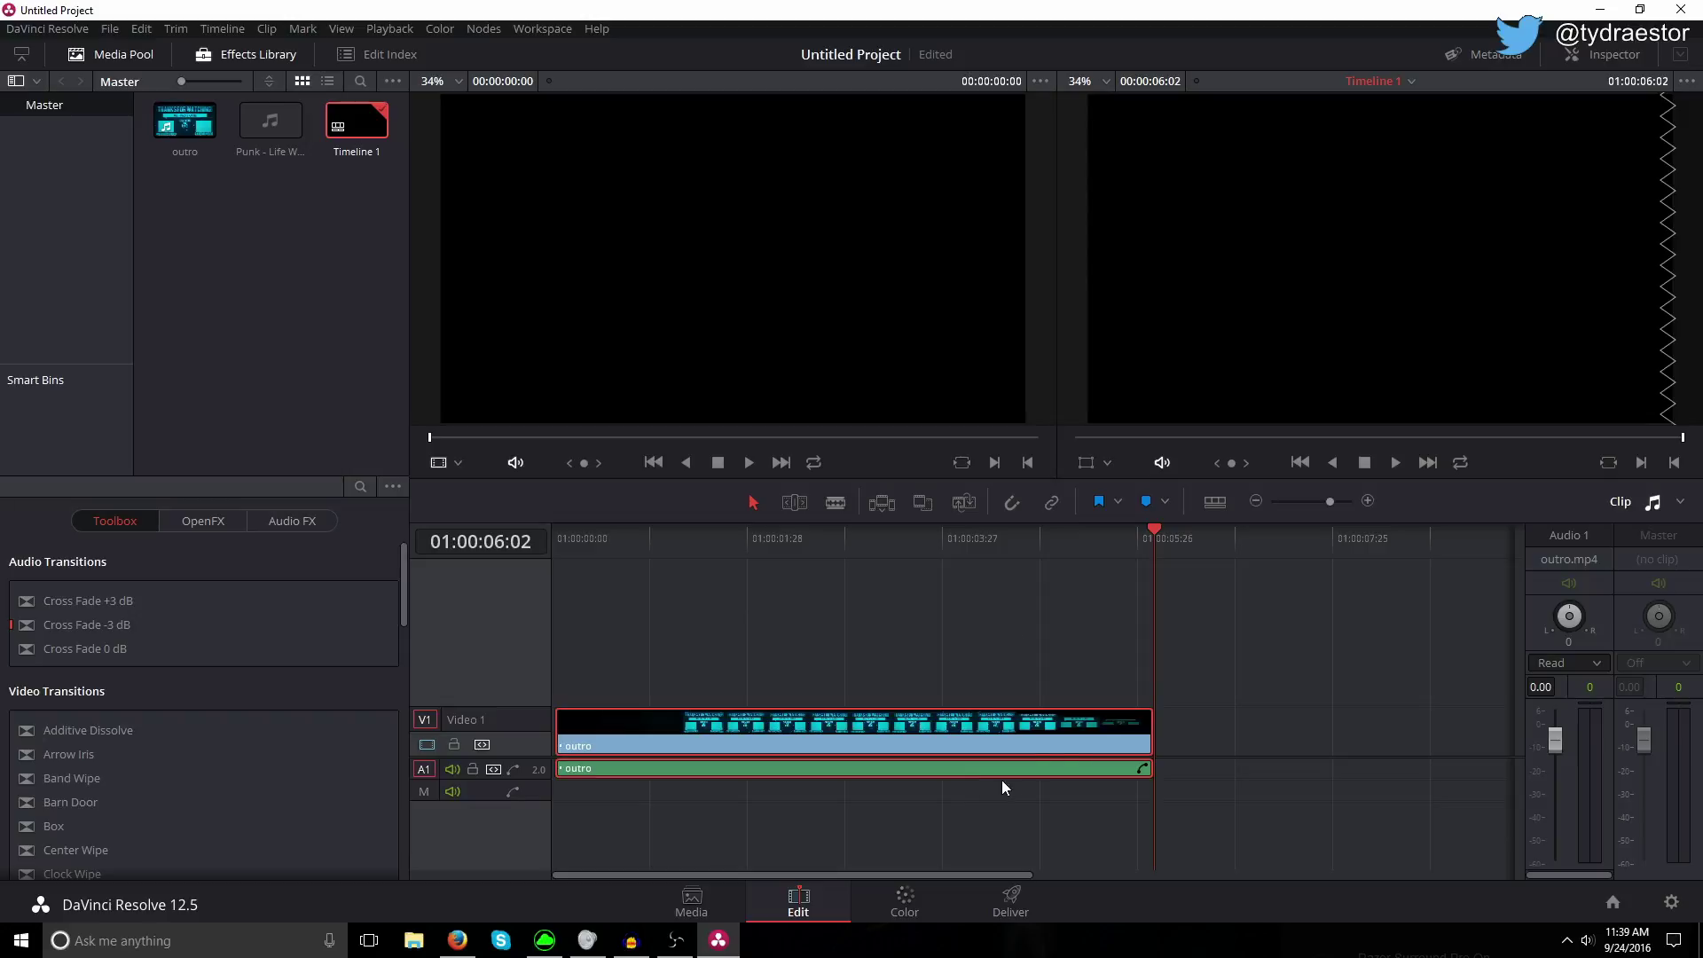
Step: Select and delete the outro clip's original audio from the timeline
{"action": "left_click", "coordinate": [1044, 773], "text": "alt"}
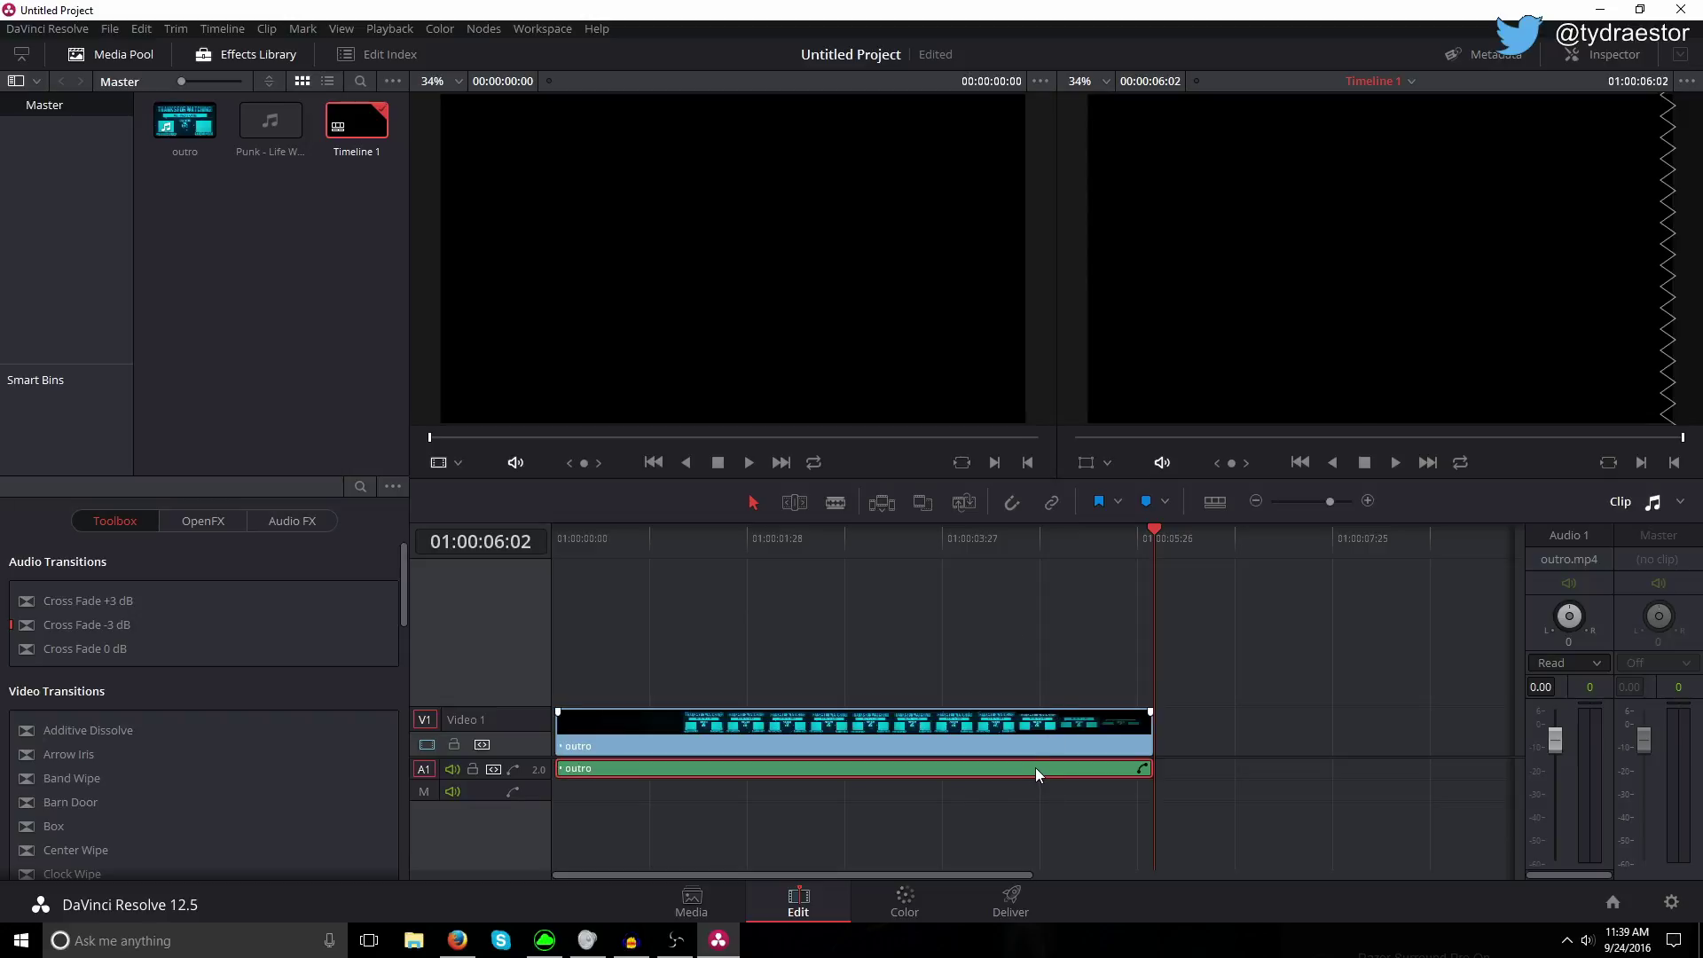
{"action": "right_click", "coordinate": [1036, 768]}
{"action": "left_click", "coordinate": [935, 741]}
{"action": "key", "text": "BackSpace"}
Step: Drop the Punk - Life Without Me song onto the audio track and skim through it
{"action": "mouse_move", "coordinate": [270, 123]}
{"action": "left_mouse_down"}
{"action": "mouse_move", "coordinate": [535, 785]}
{"action": "mouse_move", "coordinate": [590, 795]}
{"action": "left_mouse_up"}
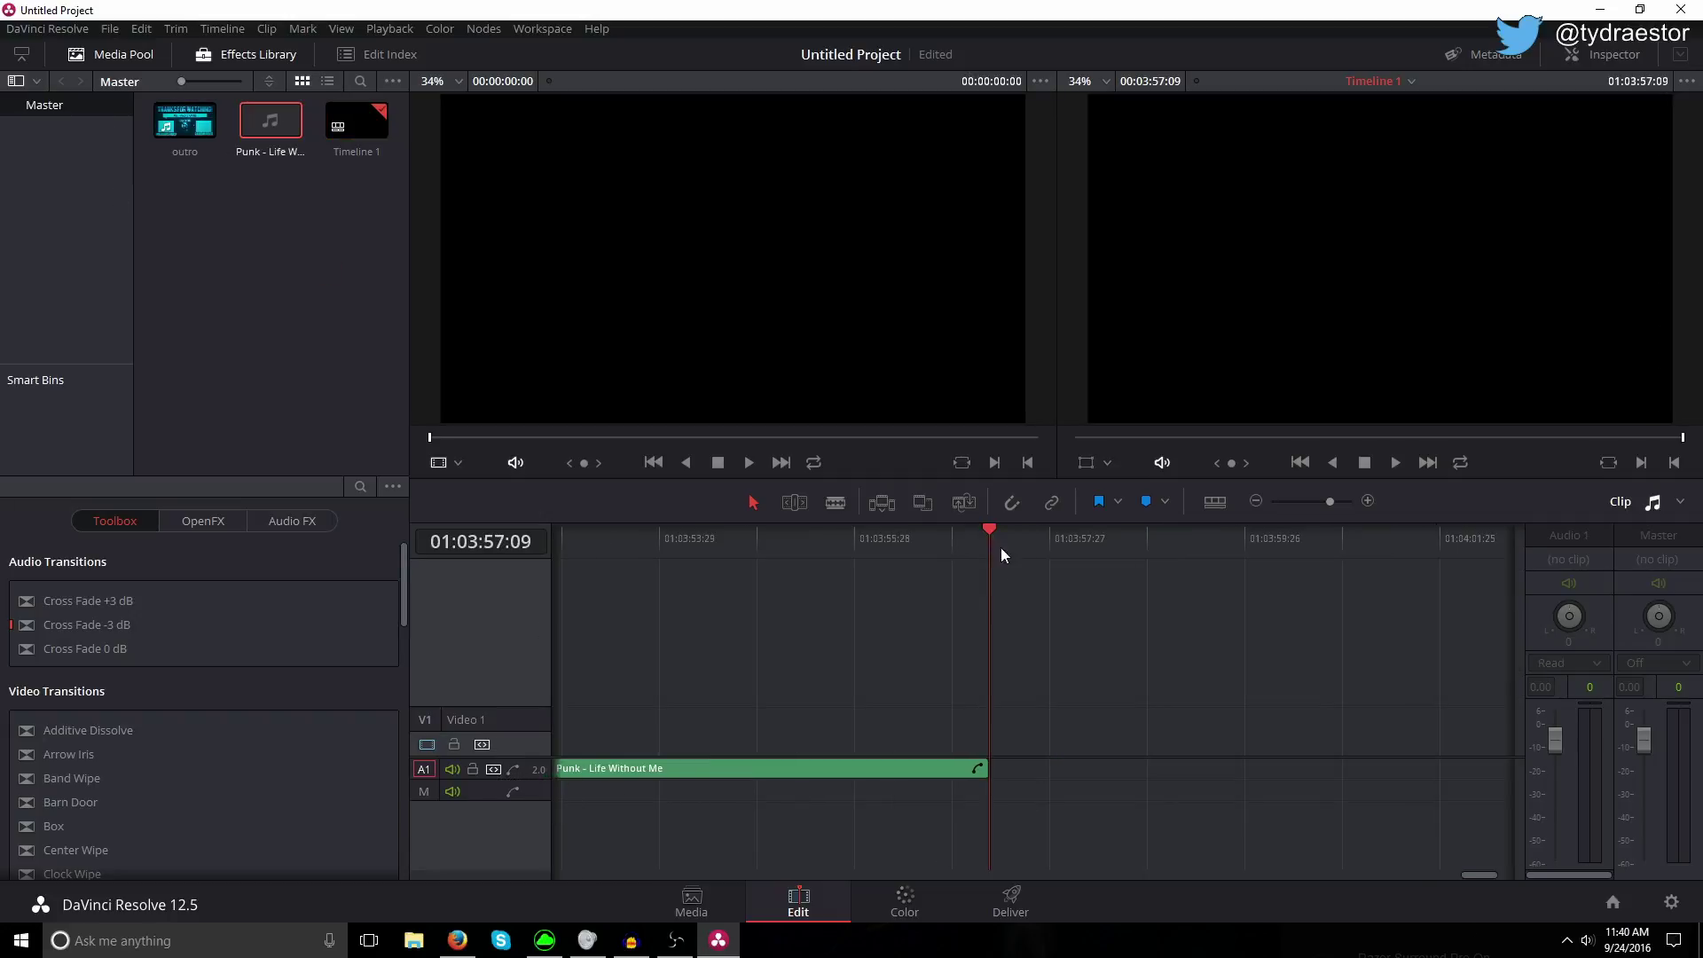
{"action": "left_click_drag", "start_coordinate": [990, 535], "coordinate": [622, 538]}
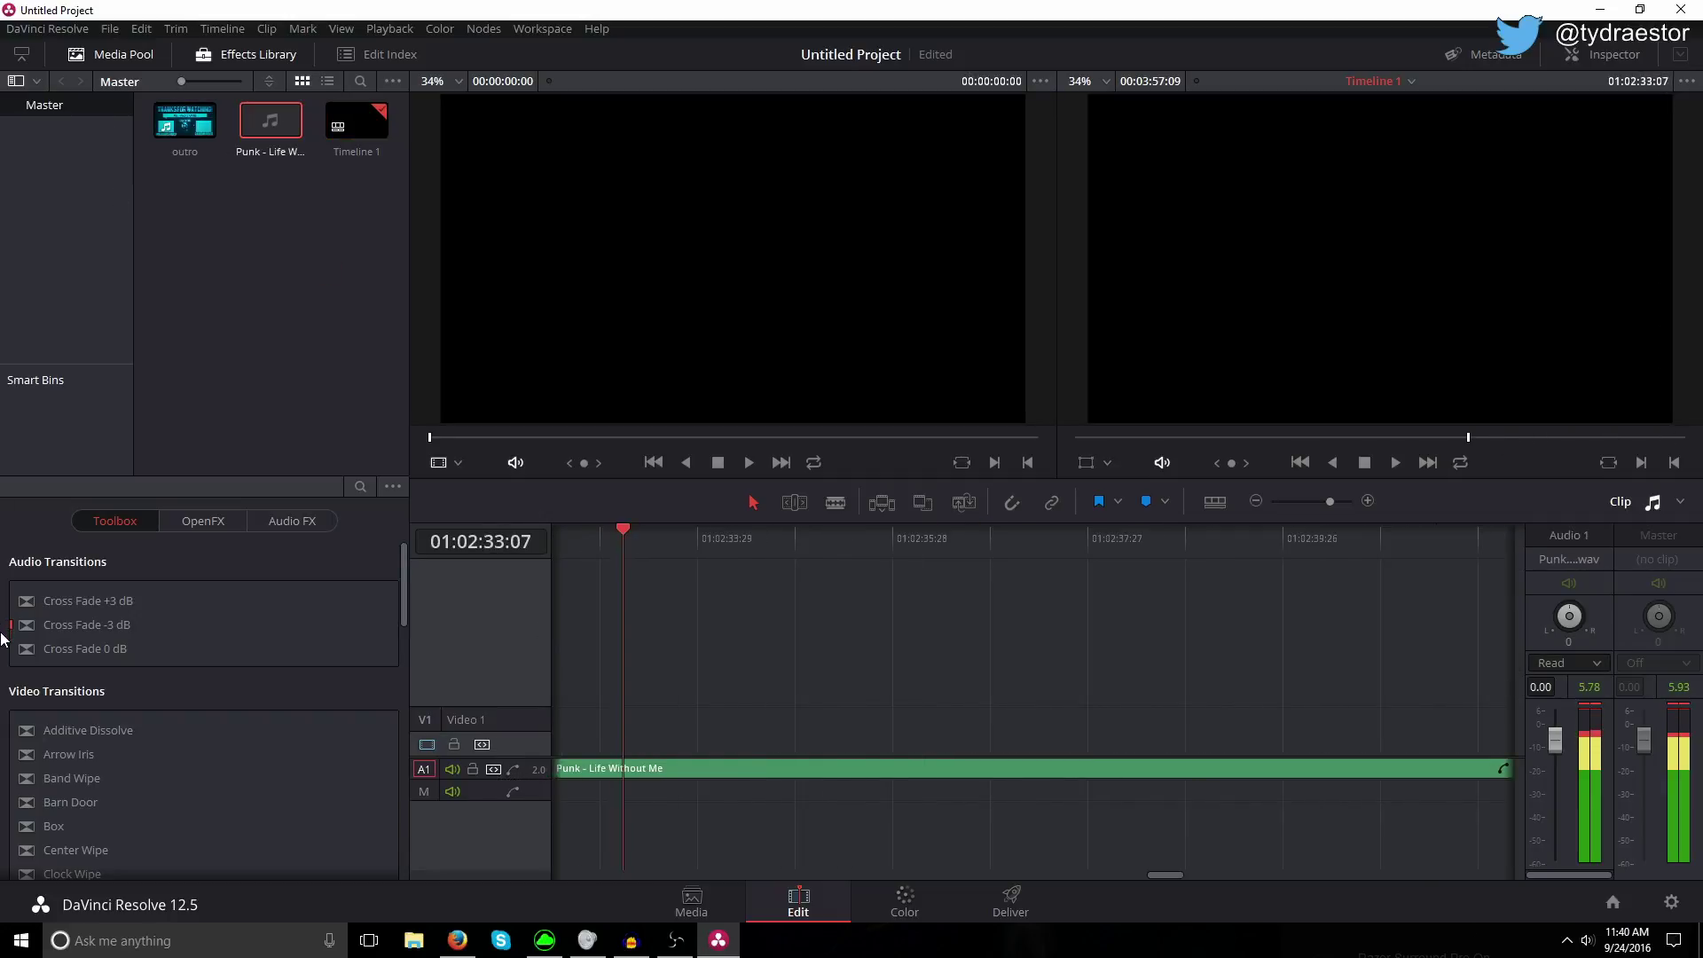
{"action": "left_click", "coordinate": [1161, 461]}
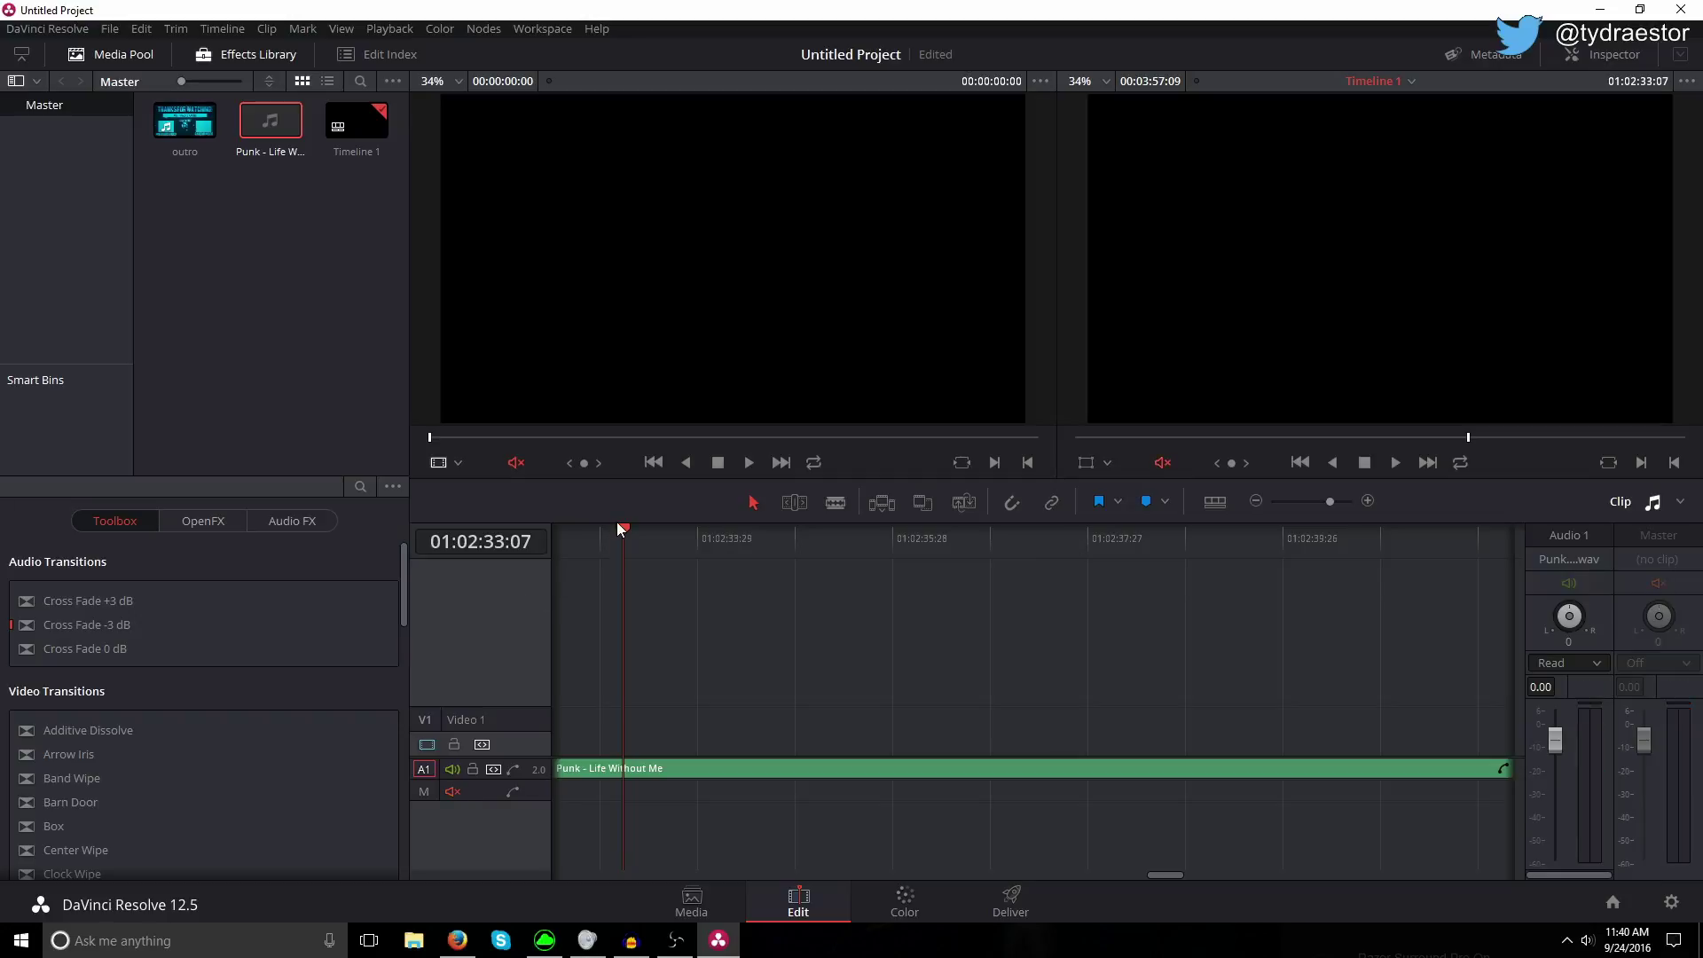
{"action": "key", "text": "ctrl+z"}
{"action": "key", "text": "ctrl+z"}
{"action": "key", "text": "ctrl+z"}
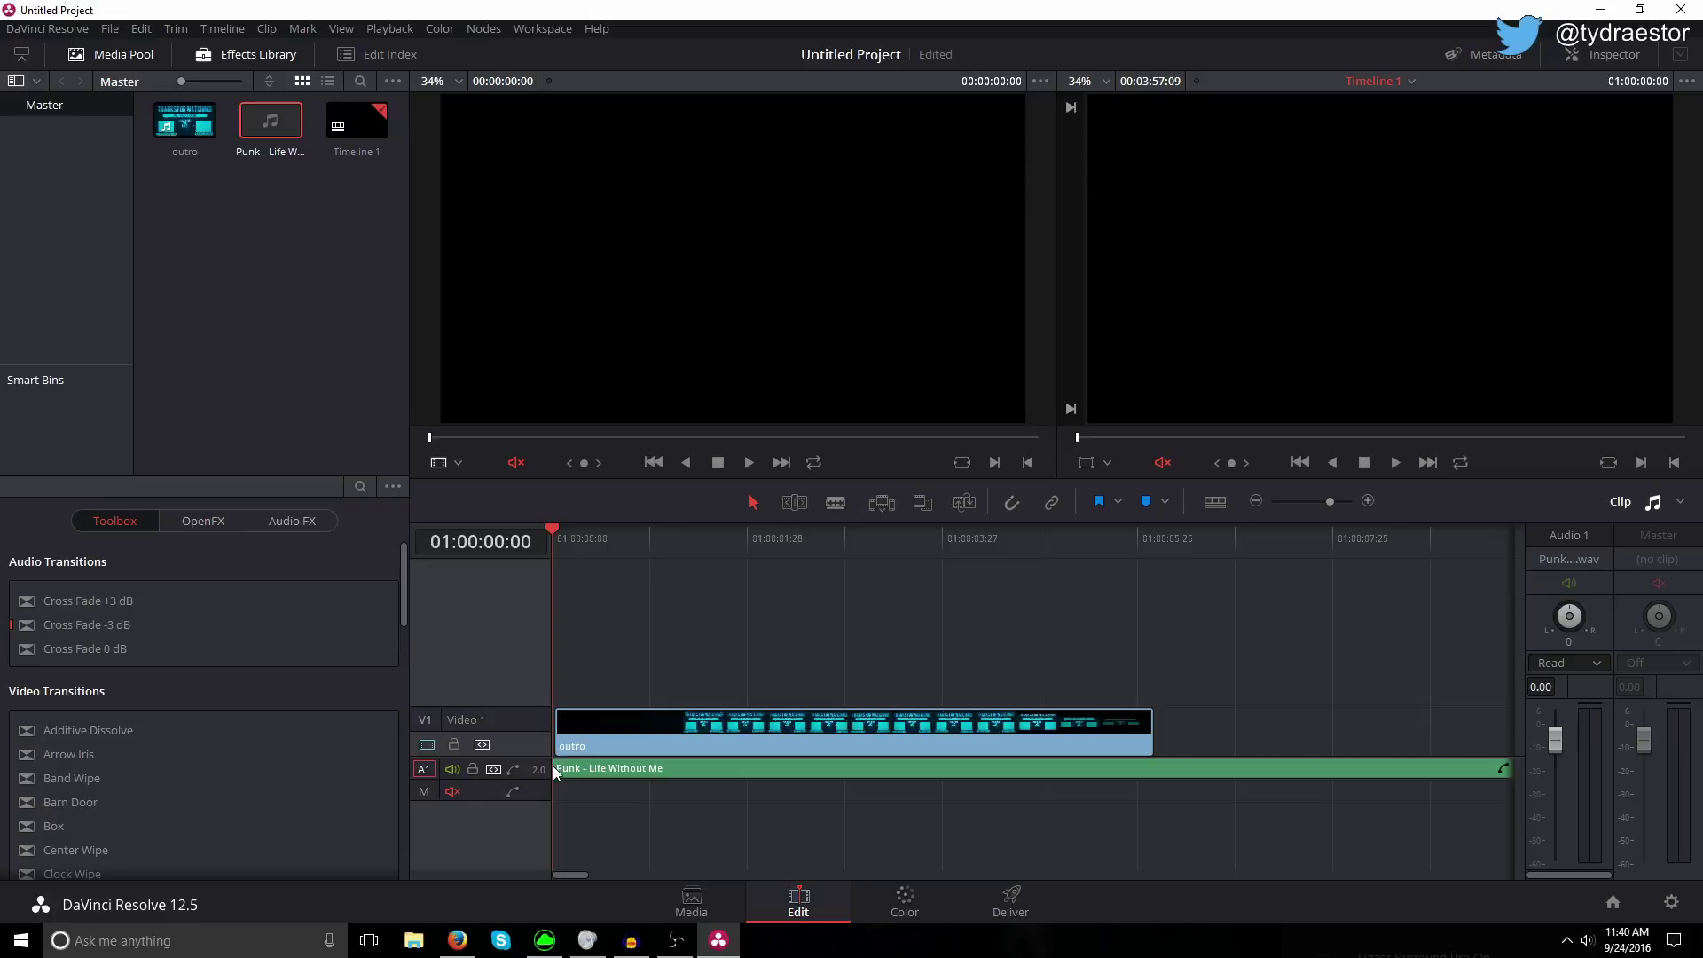
Step: Reposition the song onto track A1 beneath the outro, snapped to the timeline start
{"action": "left_click_drag", "start_coordinate": [555, 772], "coordinate": [1679, 753]}
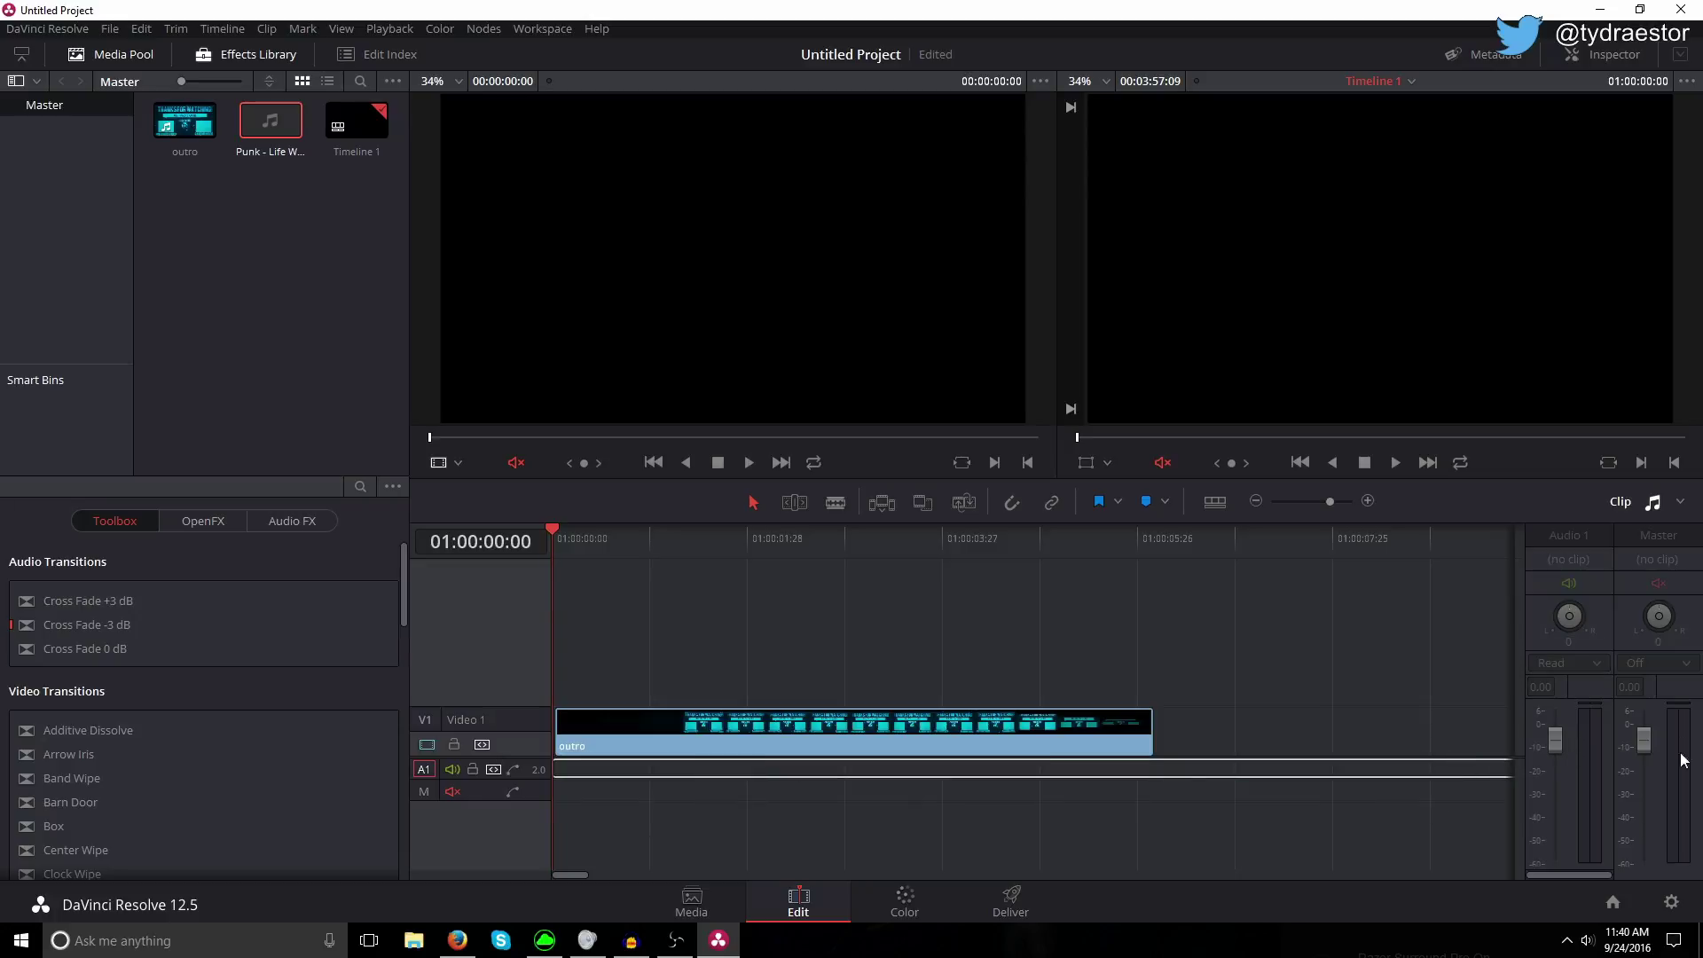
{"action": "left_click_drag", "start_coordinate": [548, 533], "coordinate": [1585, 647]}
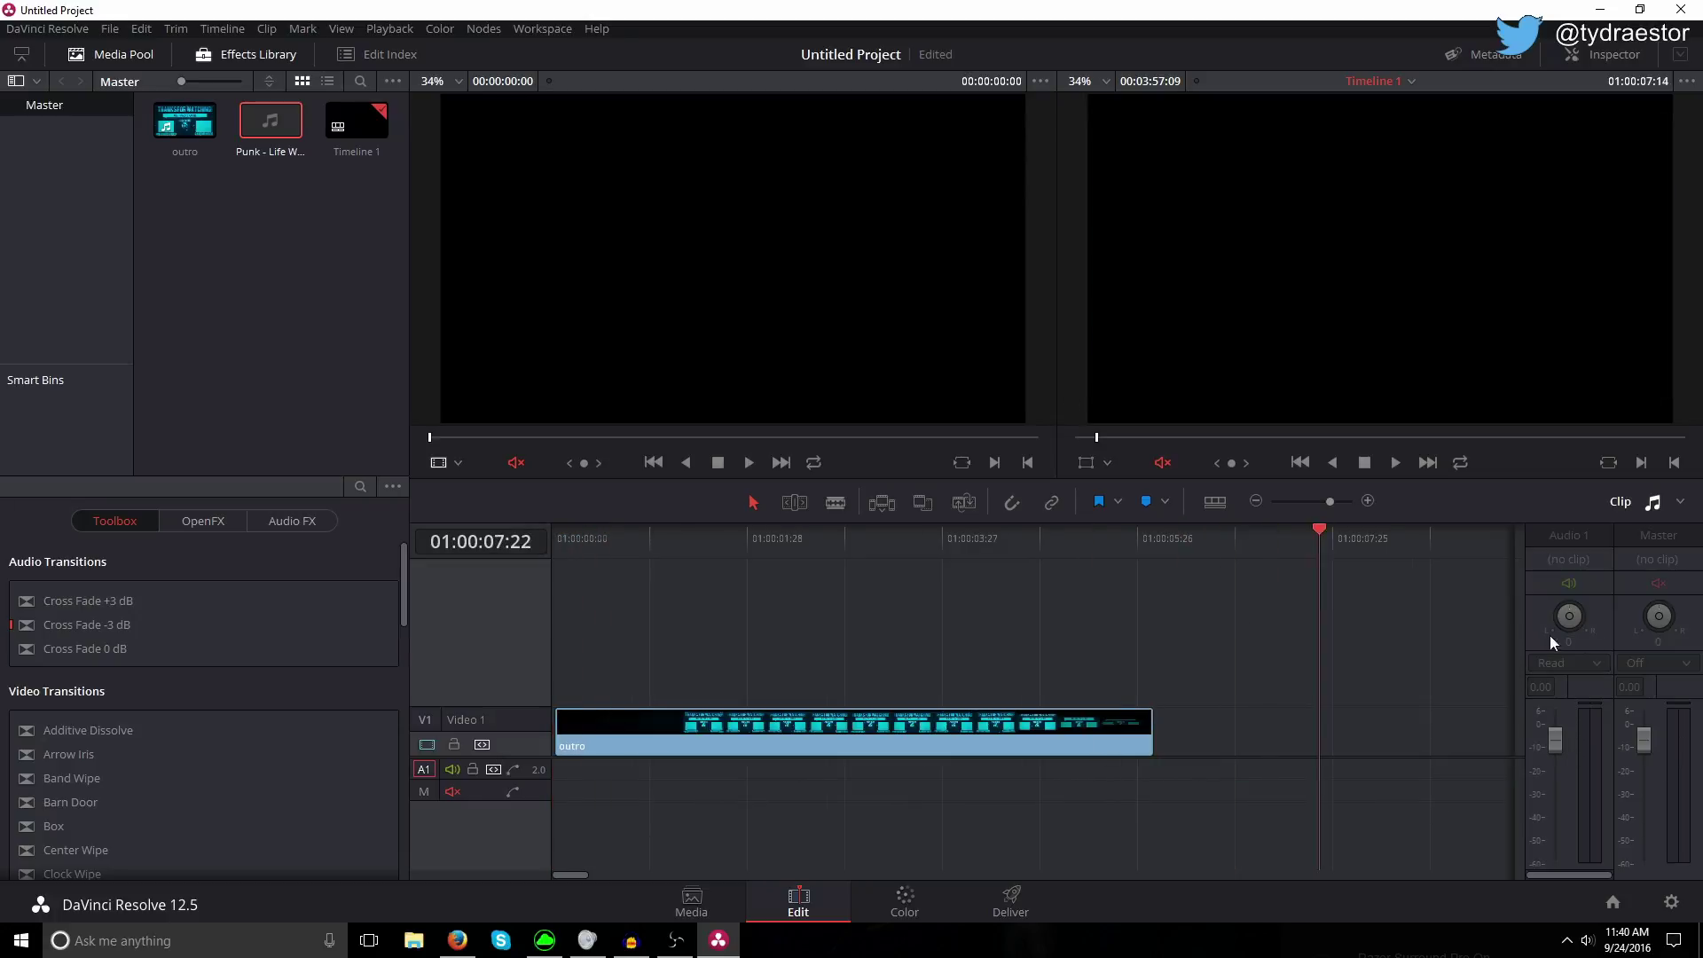
{"action": "left_click_drag", "start_coordinate": [1503, 772], "coordinate": [749, 785]}
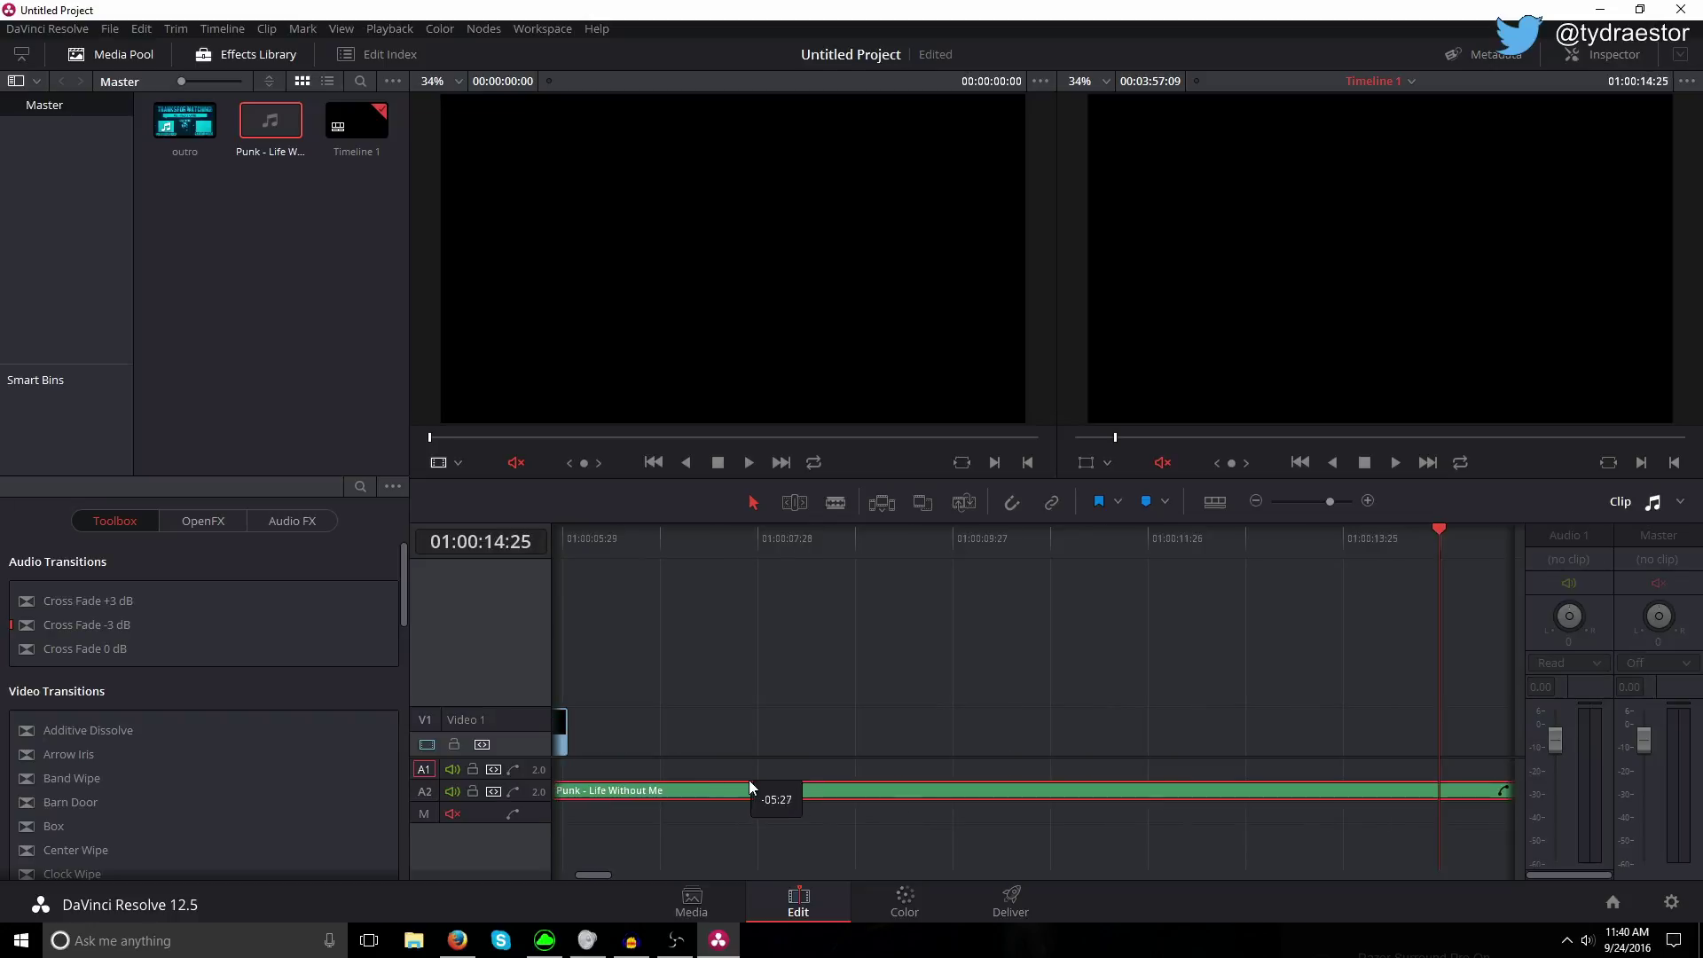
{"action": "left_click_drag", "start_coordinate": [1057, 801], "coordinate": [1053, 774]}
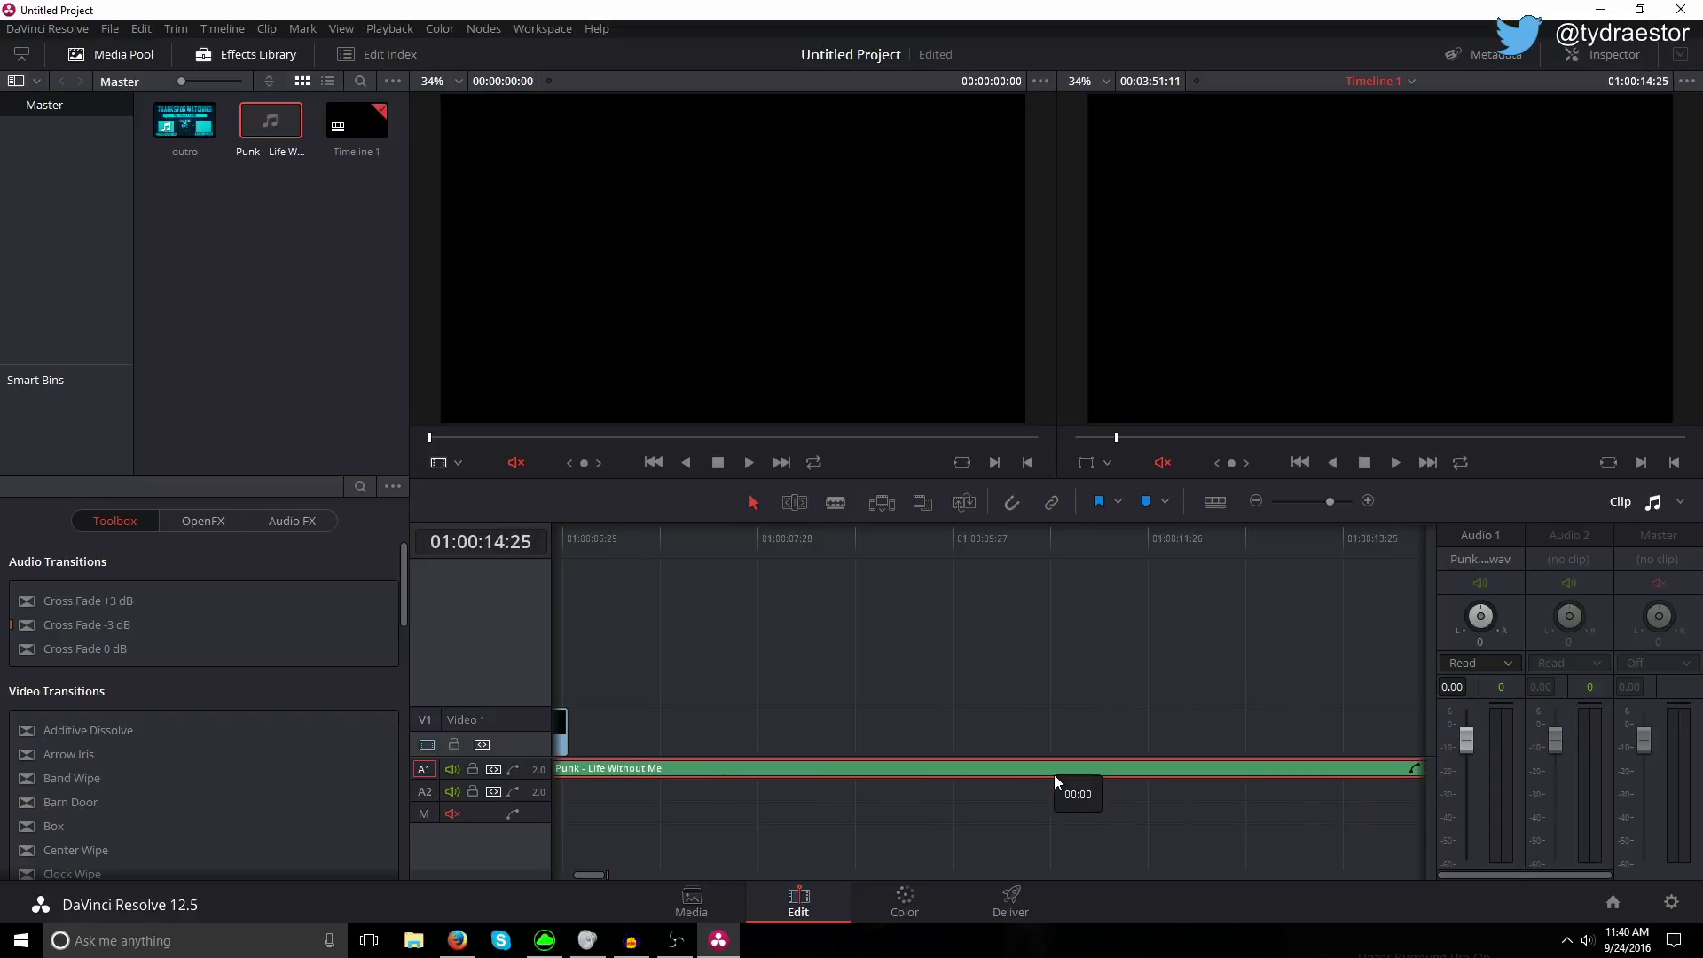
{"action": "left_click_drag", "start_coordinate": [589, 876], "coordinate": [565, 877]}
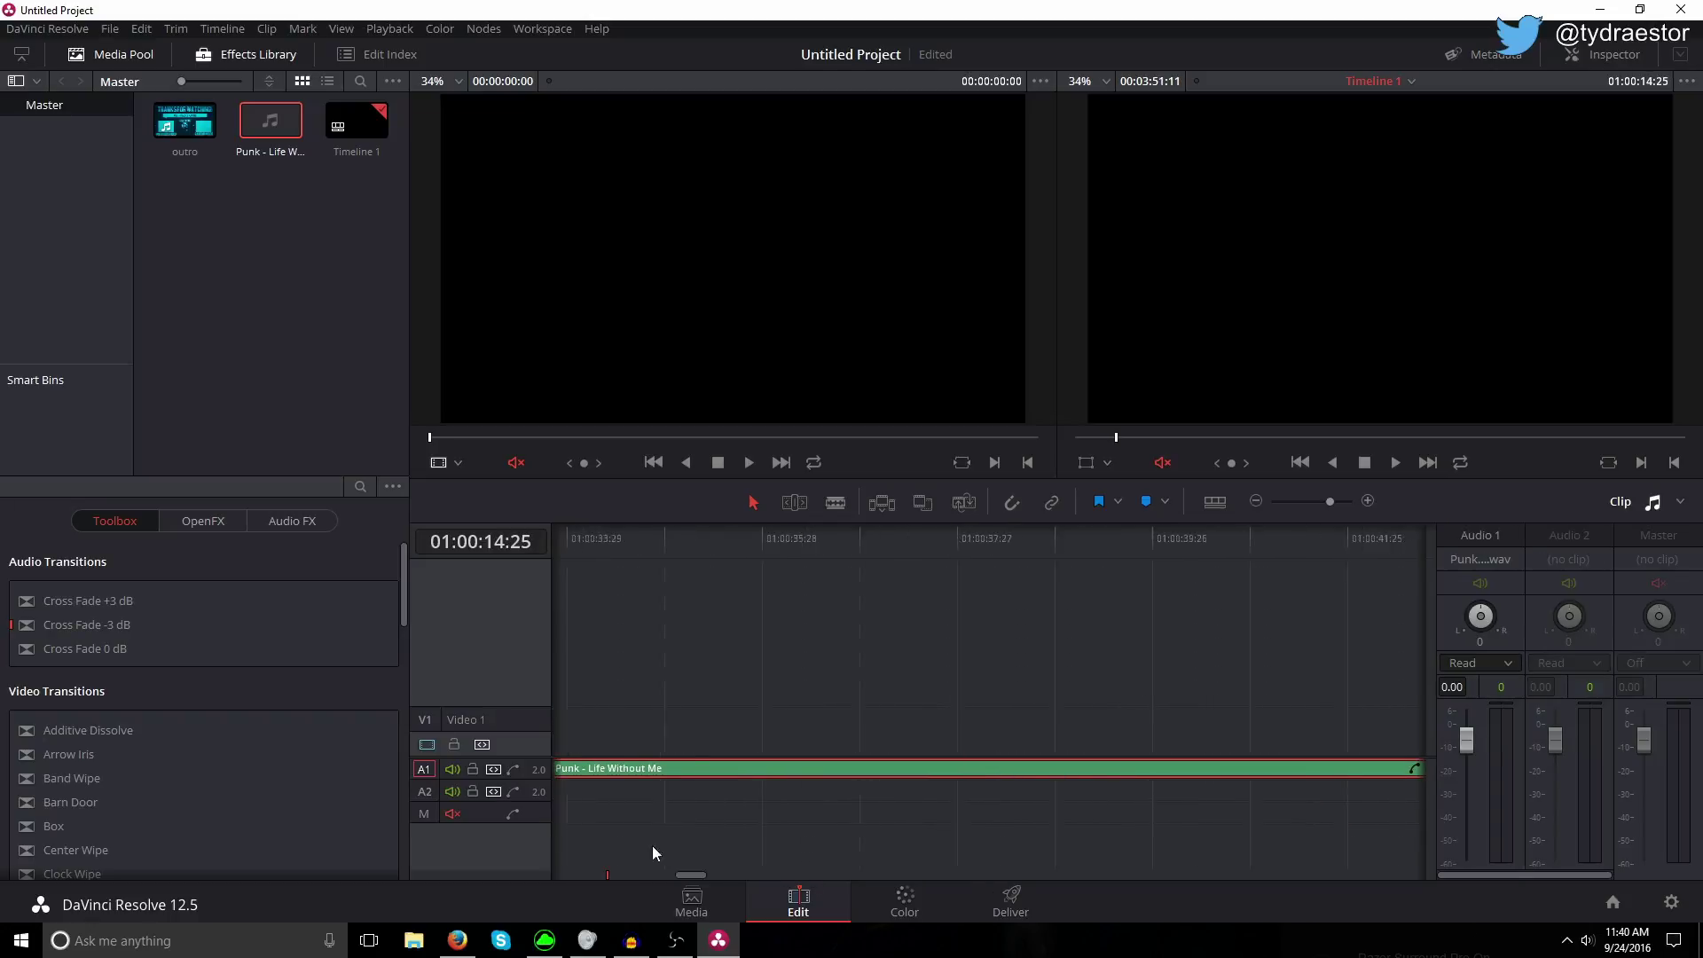
{"action": "left_click_drag", "start_coordinate": [1211, 774], "coordinate": [654, 769]}
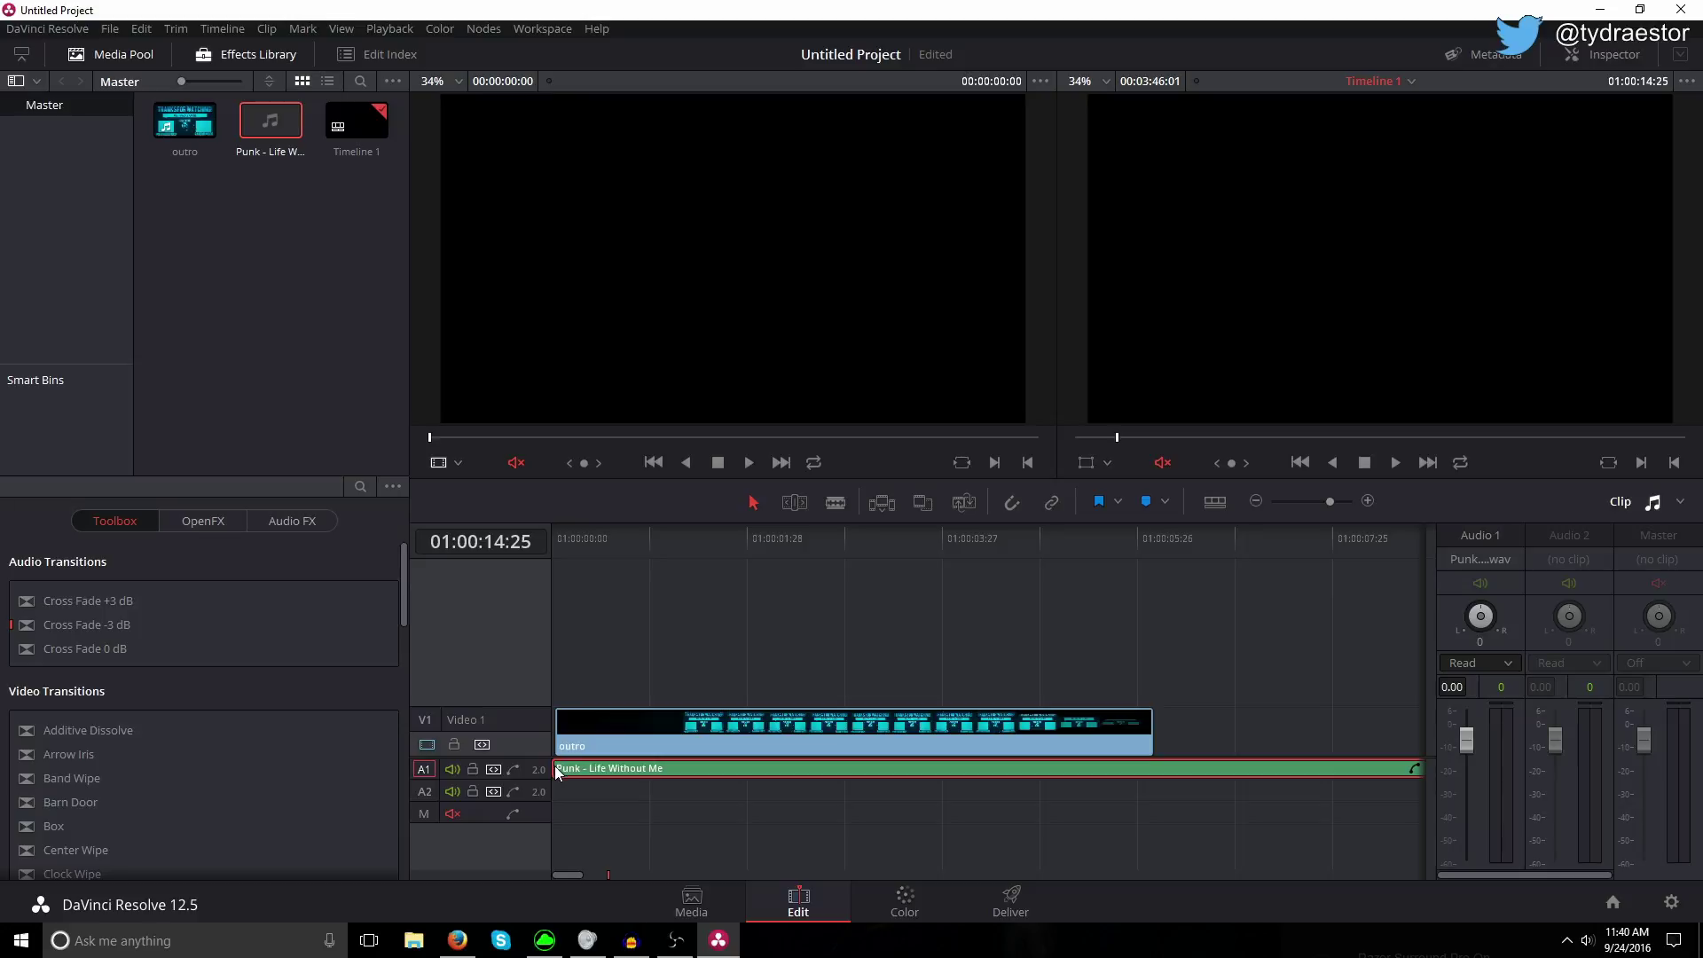
{"action": "mouse_move", "coordinate": [560, 773]}
{"action": "left_mouse_down"}
{"action": "mouse_move", "coordinate": [799, 791]}
{"action": "mouse_move", "coordinate": [563, 754]}
{"action": "left_mouse_up"}
{"action": "left_click_drag", "start_coordinate": [574, 876], "coordinate": [621, 875]}
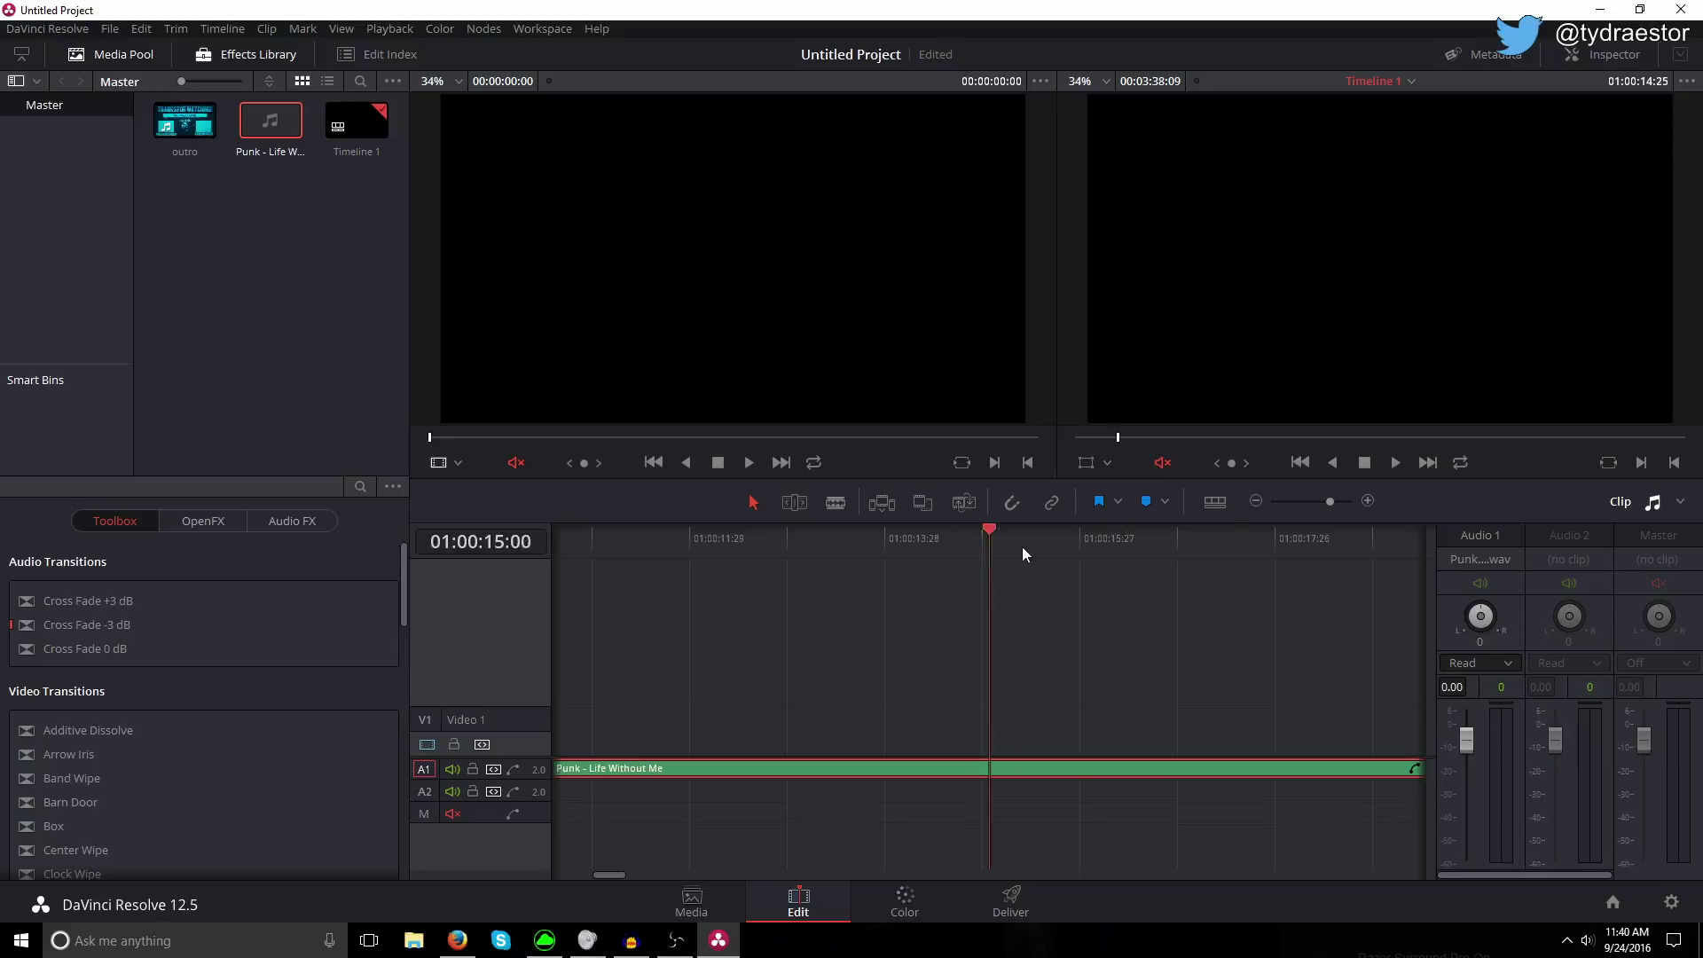
Step: Play back the timeline to check the song, then return to the start
{"action": "key", "text": "l"}
{"action": "key", "text": "l"}
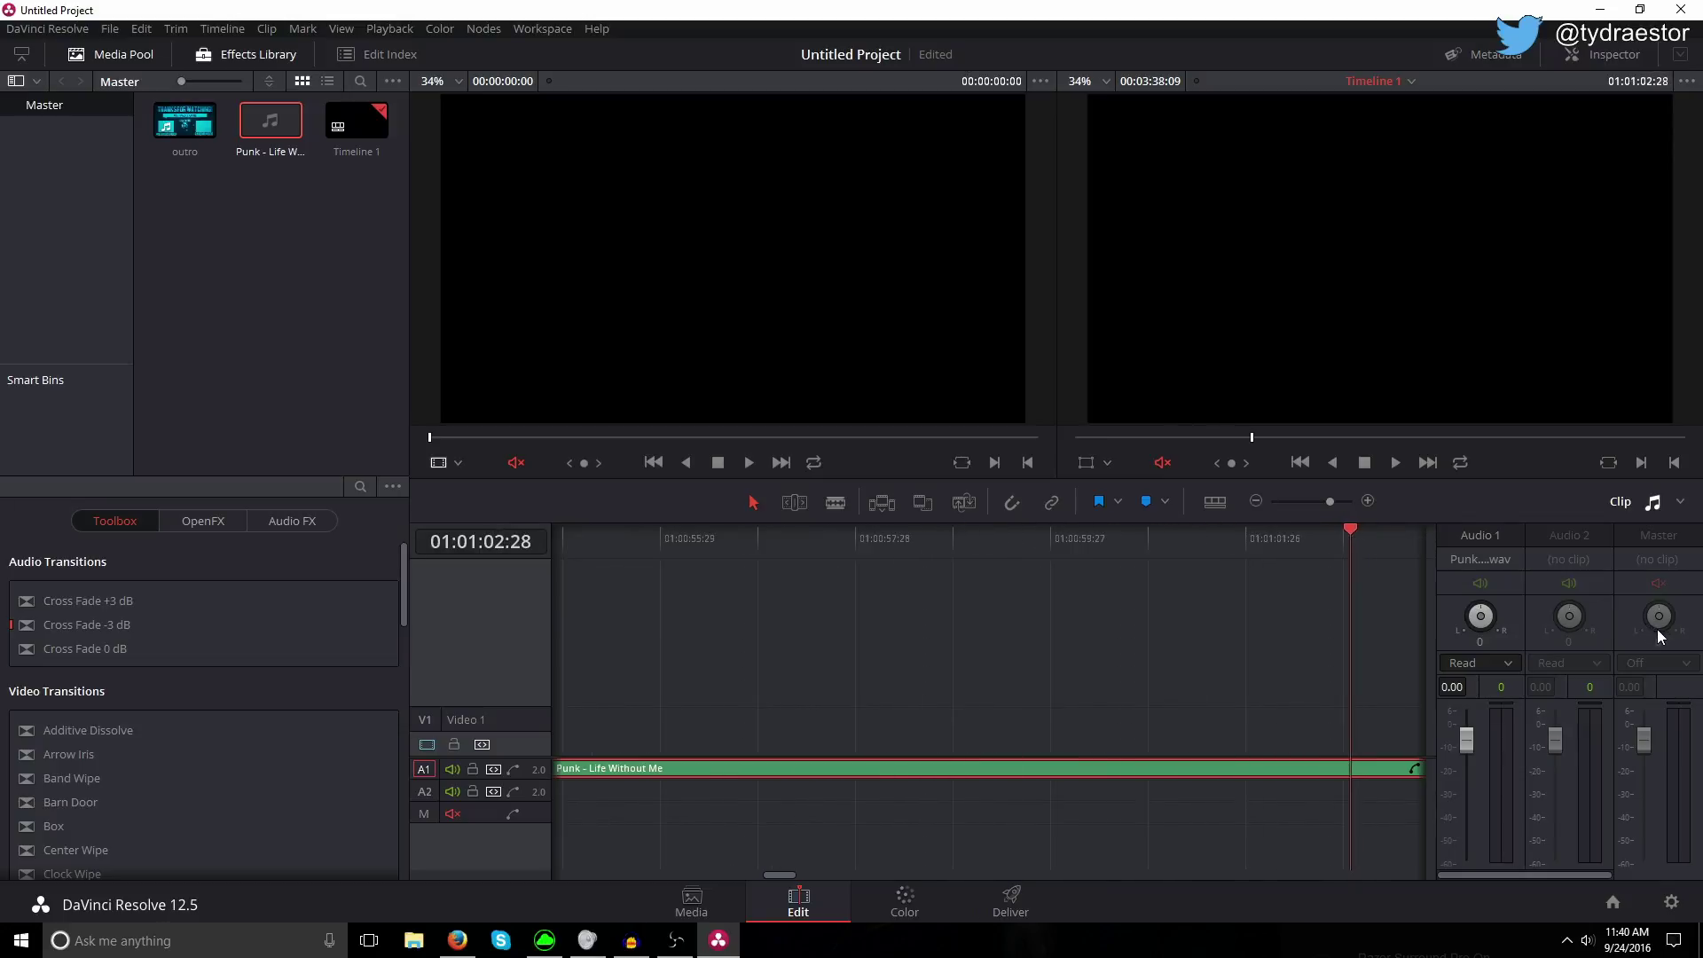
{"action": "key", "text": "Home"}
{"action": "key", "text": "Home"}
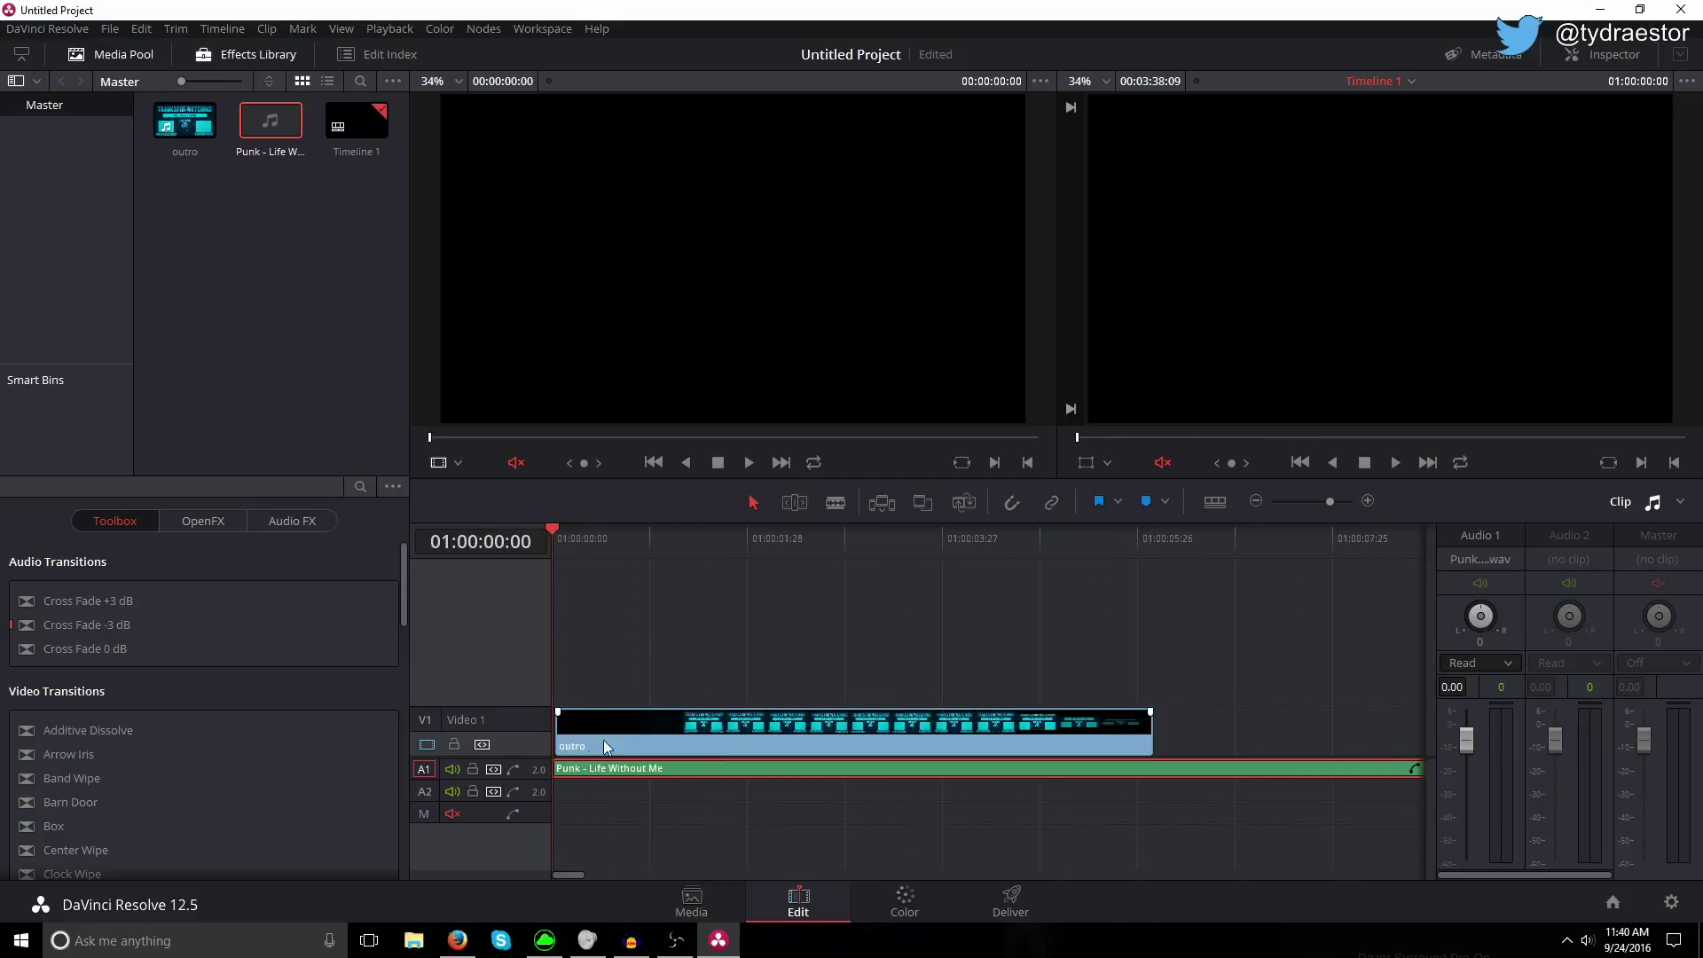